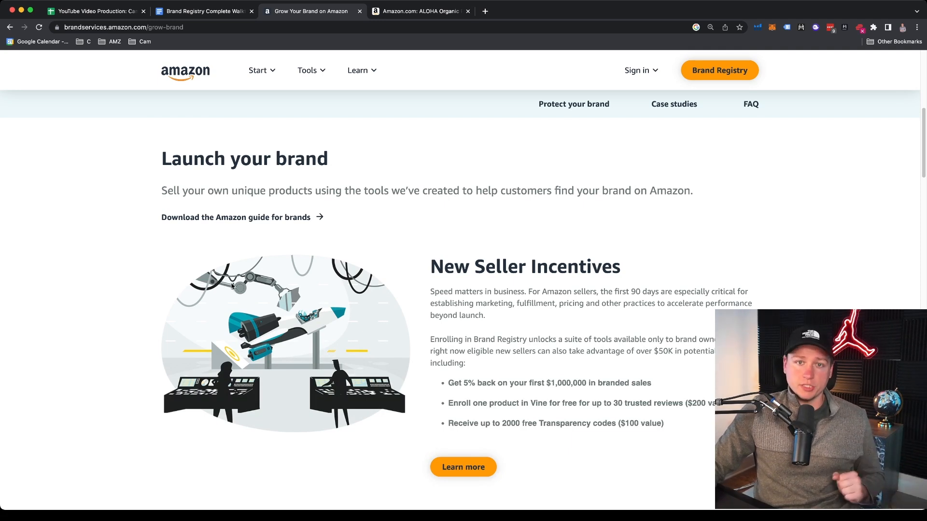
- Read the New Seller Incentives section, highlighting its heading and the 5% back on the first $1,000,000 in branded sales
scroll(383, 235, "down", 2)
left_click_drag(423, 218, 643, 213)
scroll(530, 292, "down", 2)
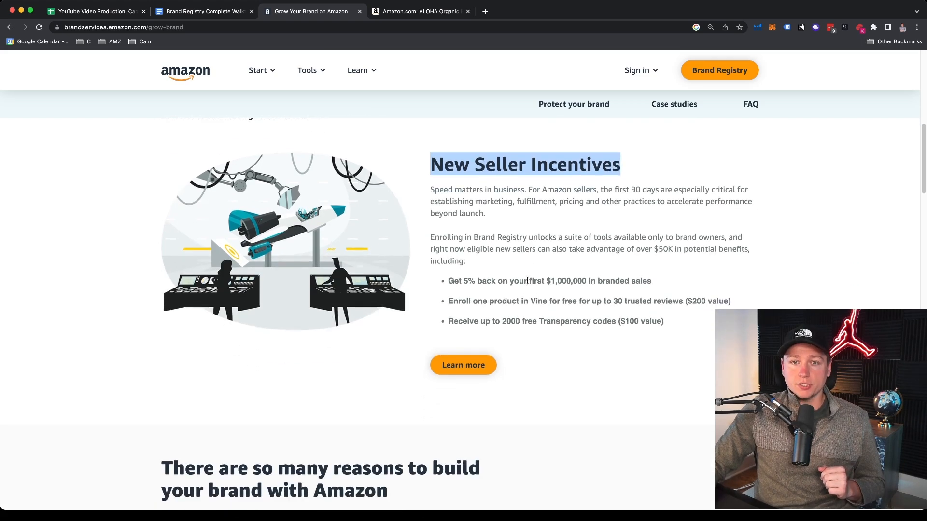
scroll(502, 265, "down", 1)
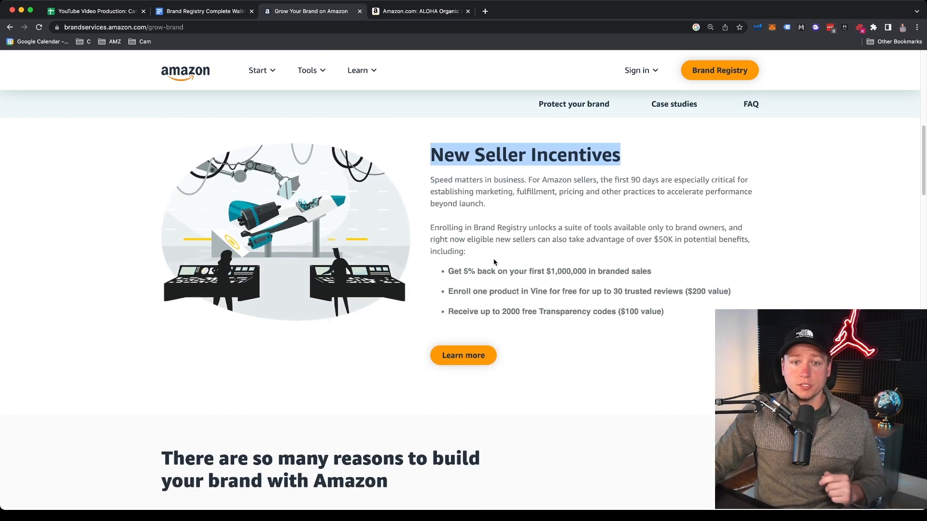
left_click_drag(453, 267, 650, 264)
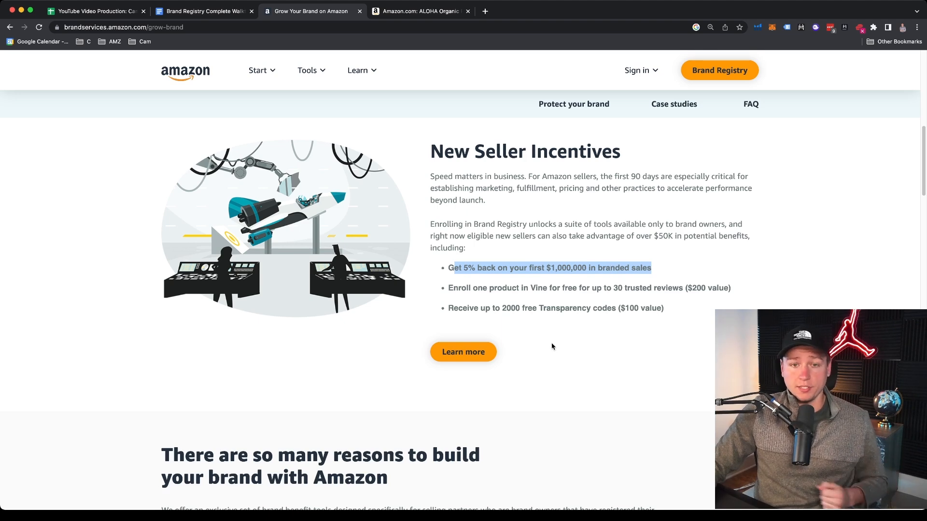
- Highlight the free Vine enrollment and the 2000 free Transparency codes in the New Seller Incentives list
scroll(552, 349, "down", 3)
left_click_drag(448, 233, 684, 238)
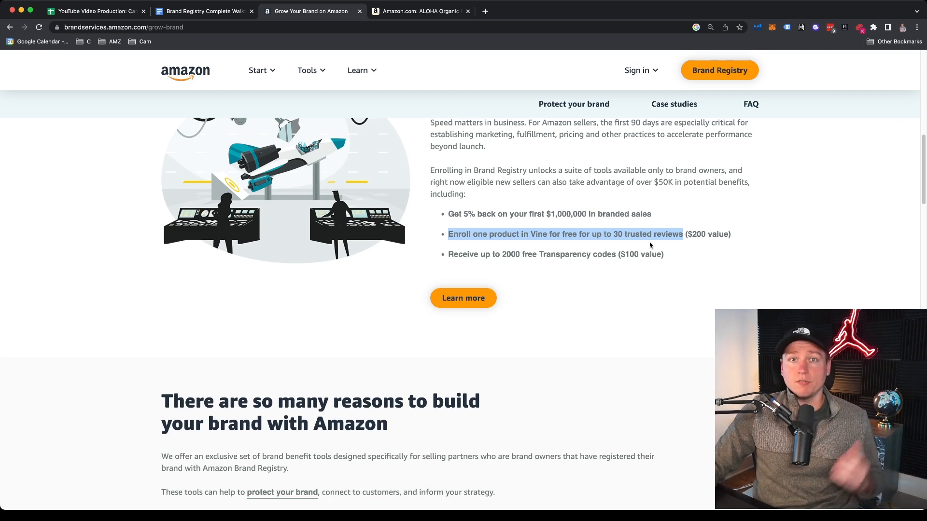
left_click_drag(531, 234, 562, 234)
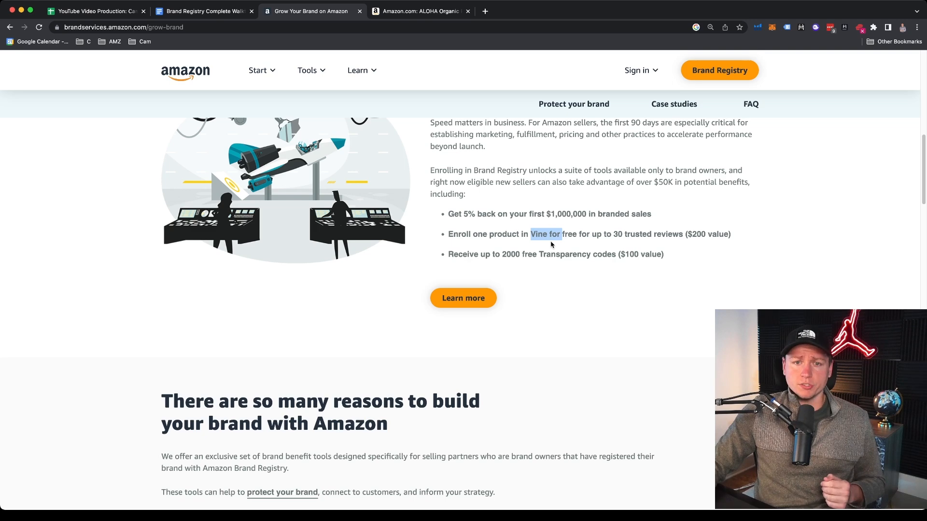
scroll(472, 251, "down", 1)
left_click_drag(450, 242, 615, 238)
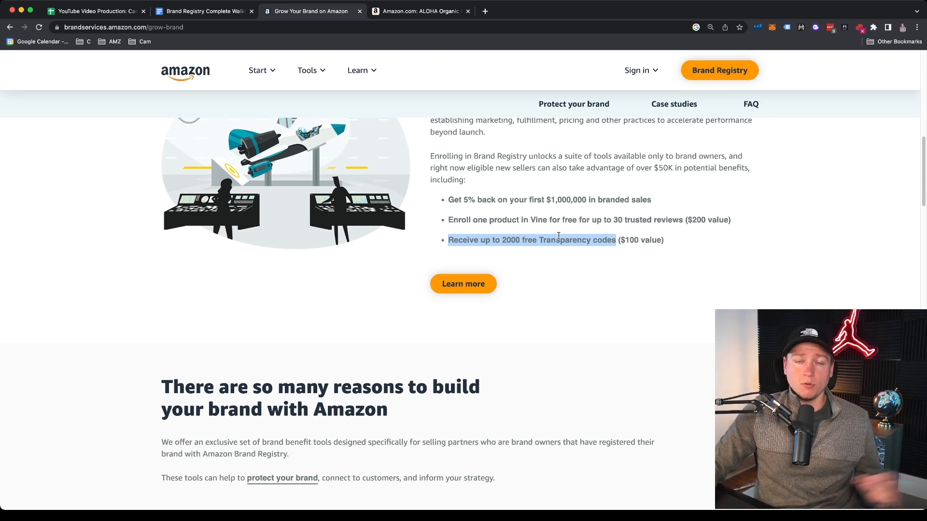
scroll(541, 262, "down", 3)
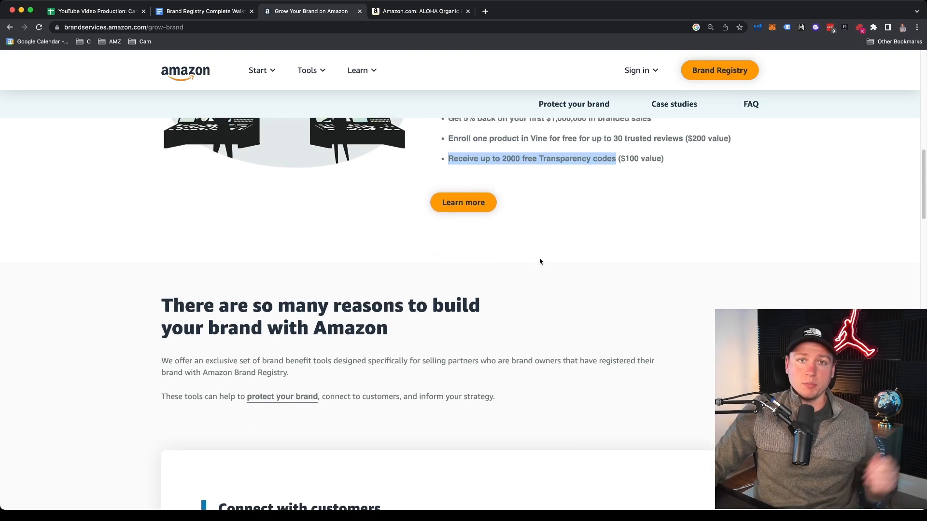
- Examine the Connect with customers program table and highlight the A+ Content program
scroll(548, 267, "down", 8)
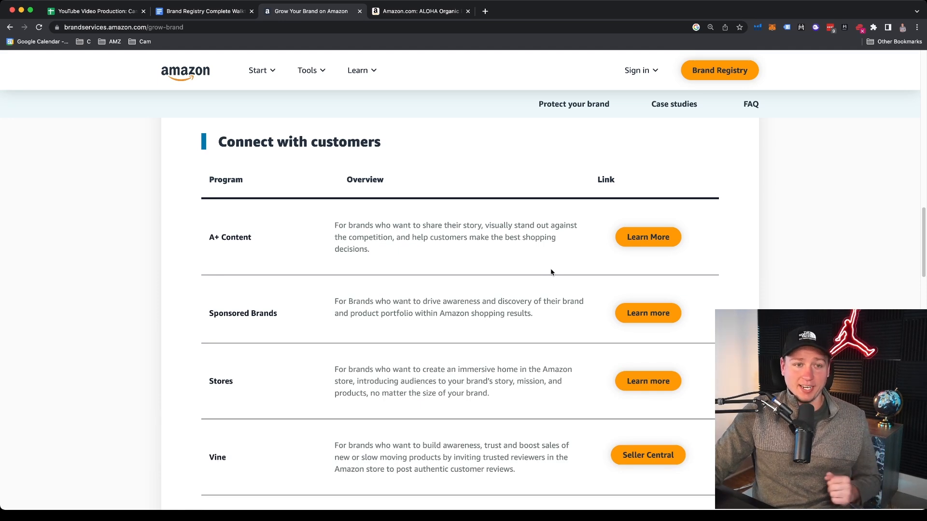
scroll(552, 272, "down", 1)
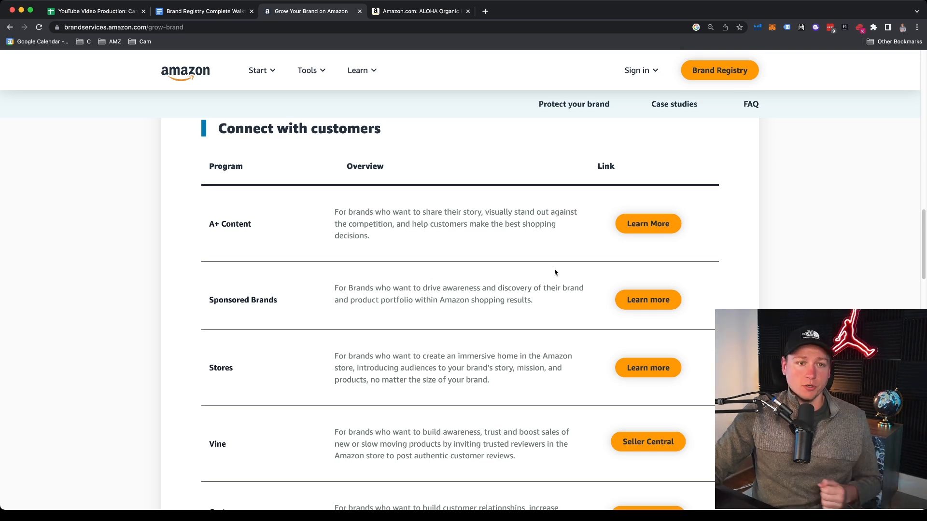
scroll(456, 252, "down", 2)
left_click_drag(185, 197, 254, 195)
- Switch to the ALOHA protein bar listing and browse the From the brand carousel through to its last cards
left_click(433, 11)
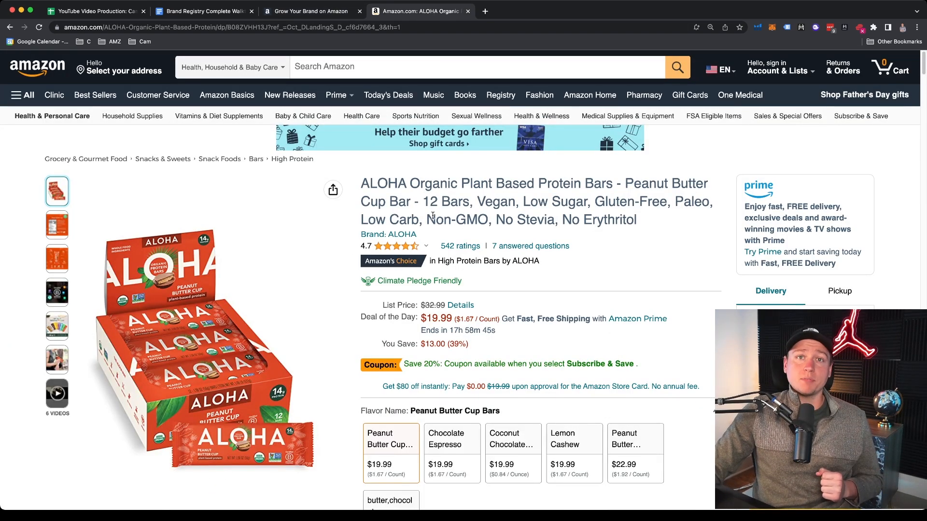
scroll(433, 216, "down", 20)
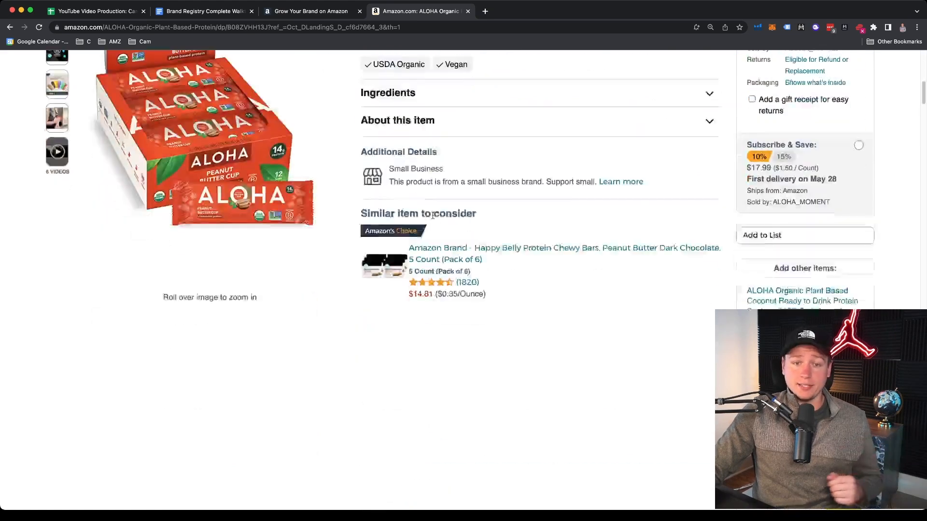
scroll(433, 219, "down", 15)
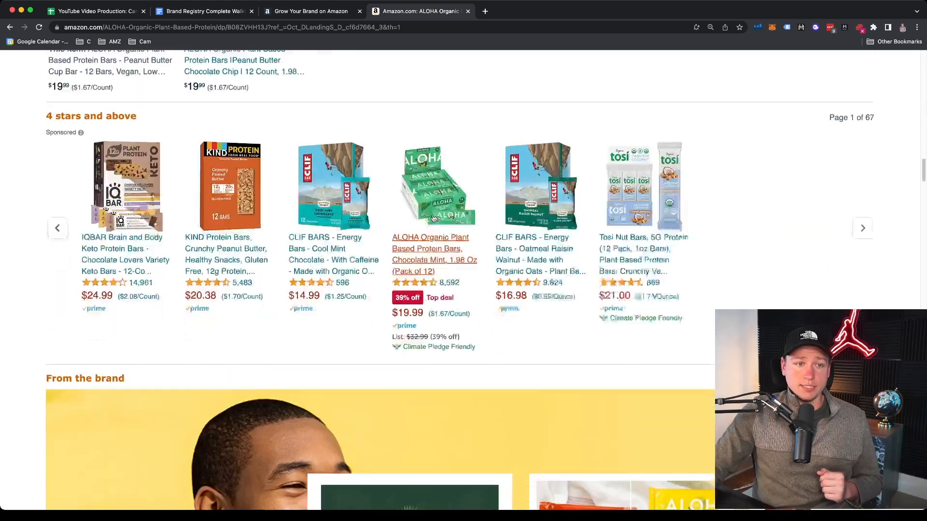
scroll(433, 218, "down", 2)
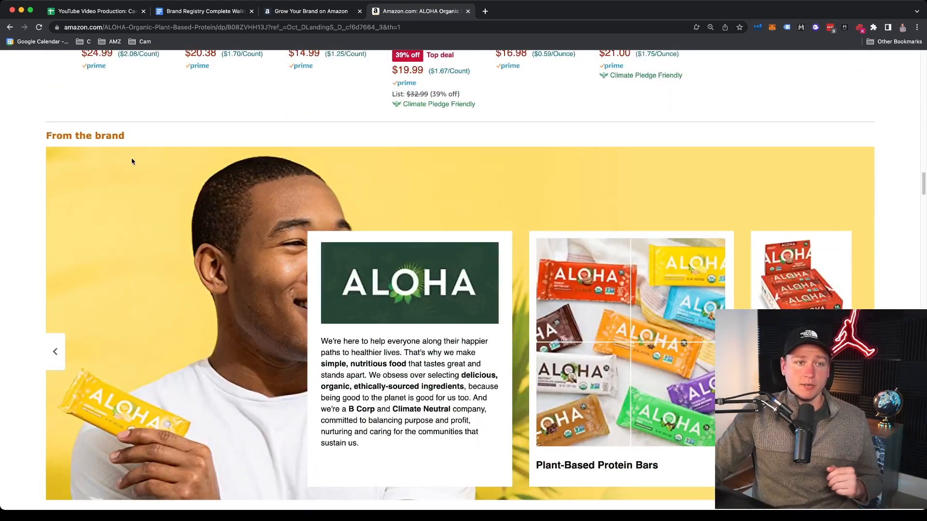
scroll(217, 205, "down", 1)
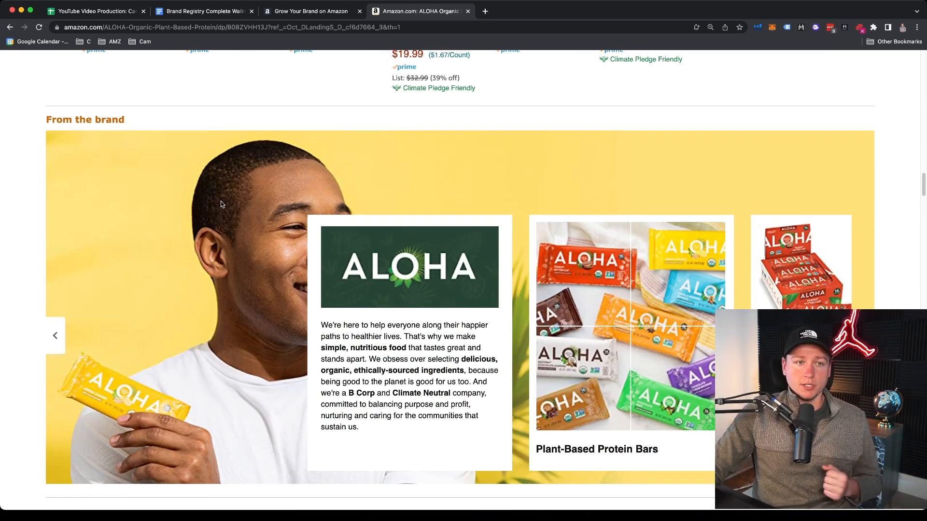
scroll(40, 117, "down", 1)
scroll(864, 268, "down", 3)
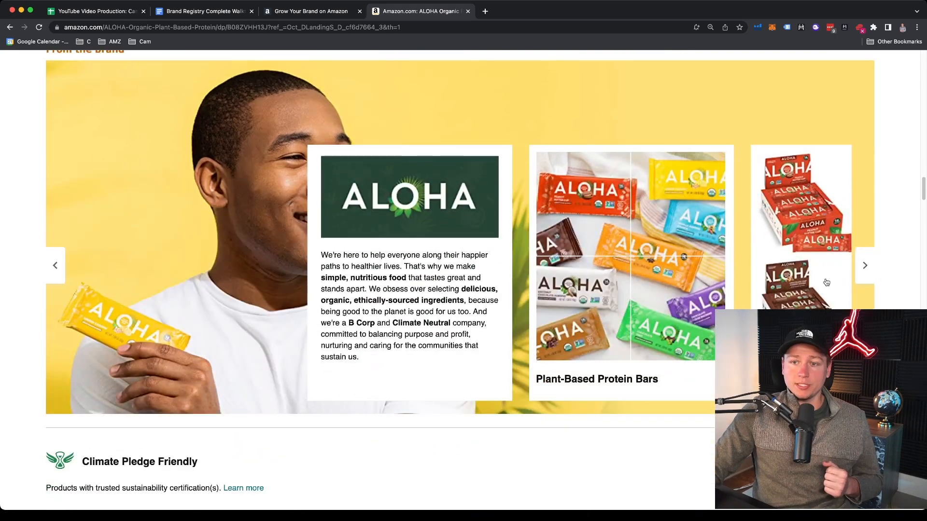
left_click(865, 267)
left_click(865, 266)
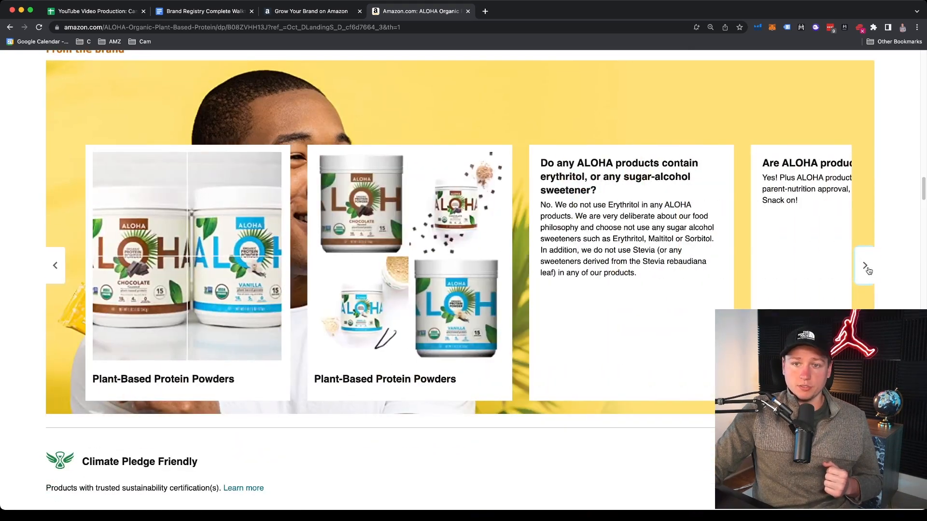
left_click(865, 266)
- Examine the From the manufacturer content on the ALOHA listing, from the brand banner down to the product comparison table
scroll(597, 318, "down", 10)
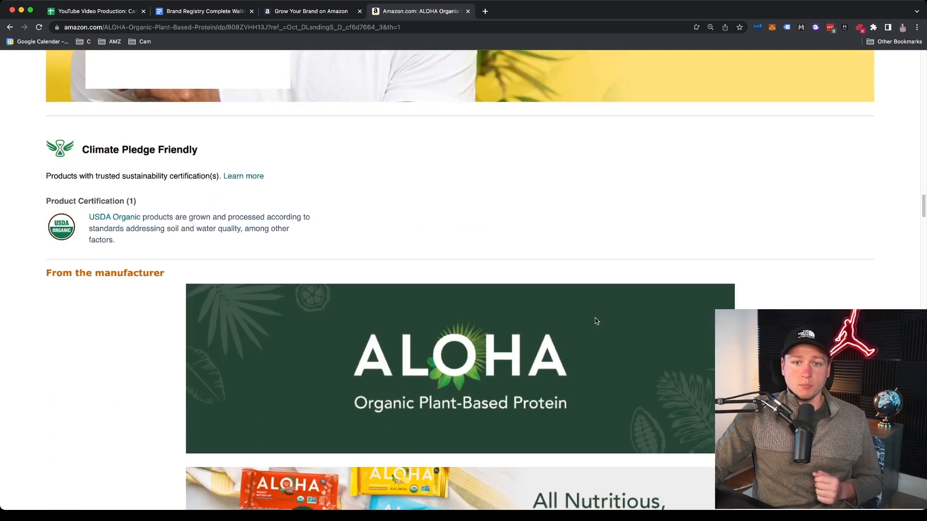
scroll(595, 317, "down", 1)
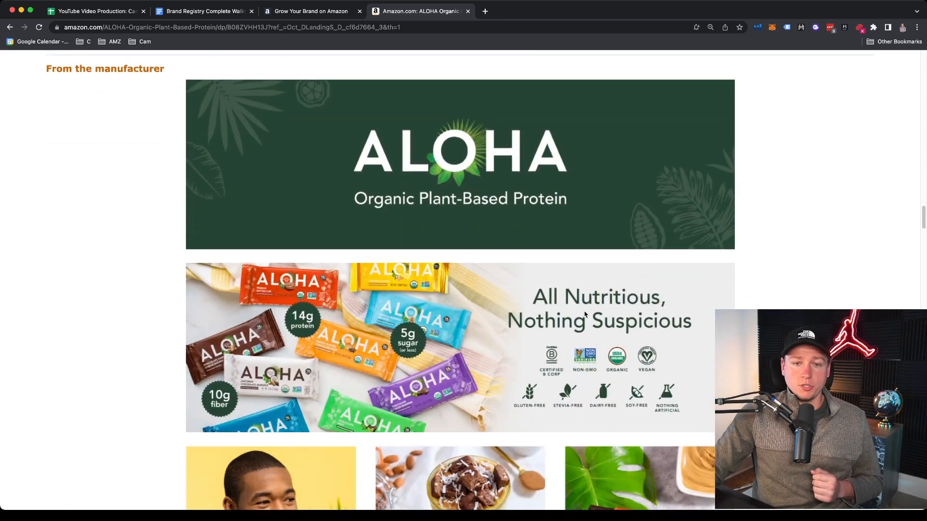
scroll(591, 316, "down", 2)
scroll(584, 314, "down", 4)
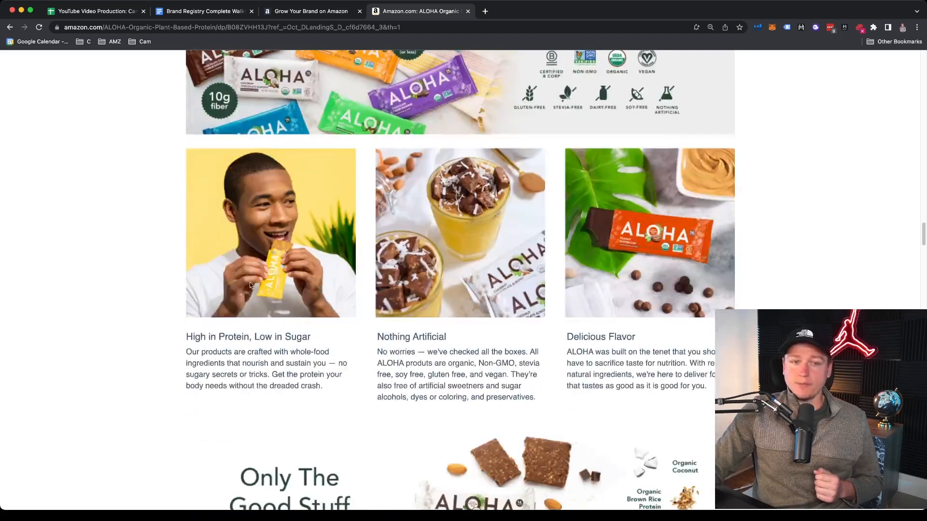
scroll(419, 391, "down", 8)
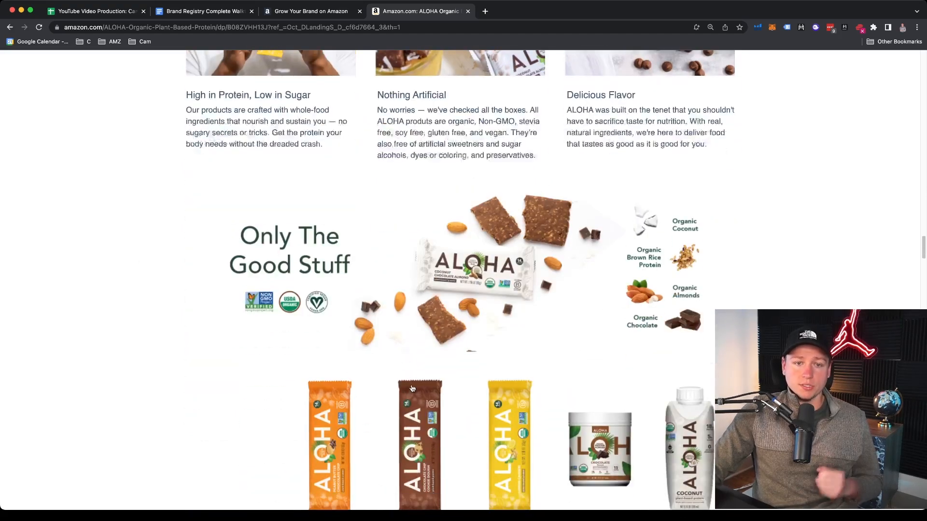
scroll(415, 384, "down", 2)
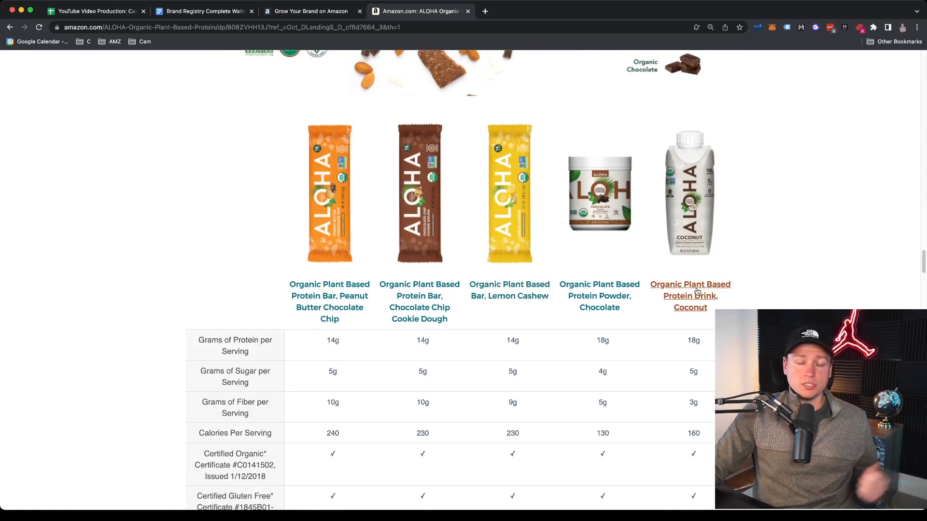
- Highlight Sponsored Brands in the Brand Registry program table and go back to the ALOHA product listing
left_click_drag(209, 270, 280, 268)
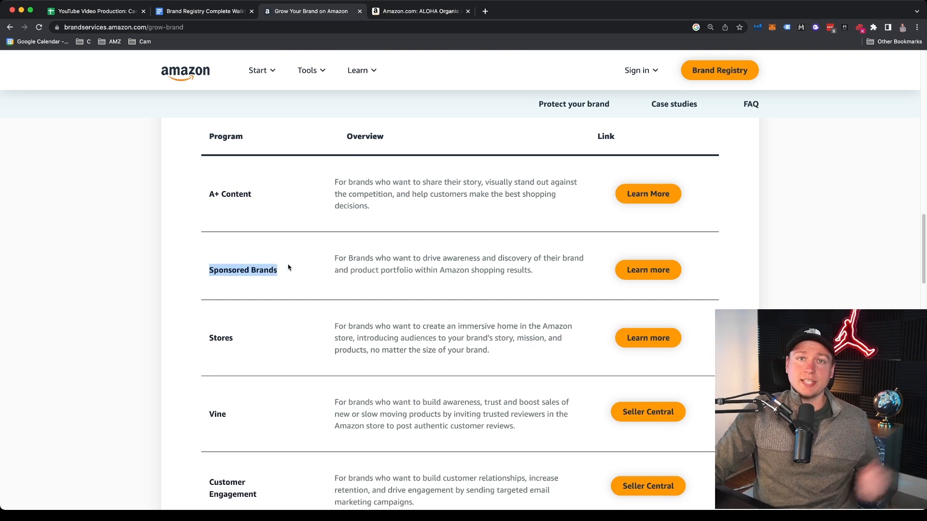
left_click(429, 15)
scroll(401, 200, "up", 5)
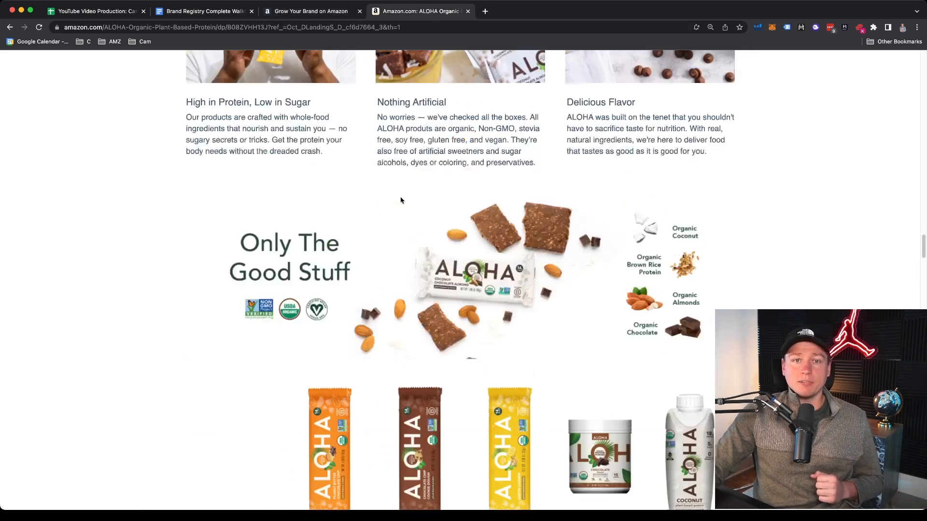
scroll(400, 200, "up", 6)
- Open amazon.com in a new tab and search for "lemon squeezer"
left_click(486, 12)
type("amazon.com")
key("Return")
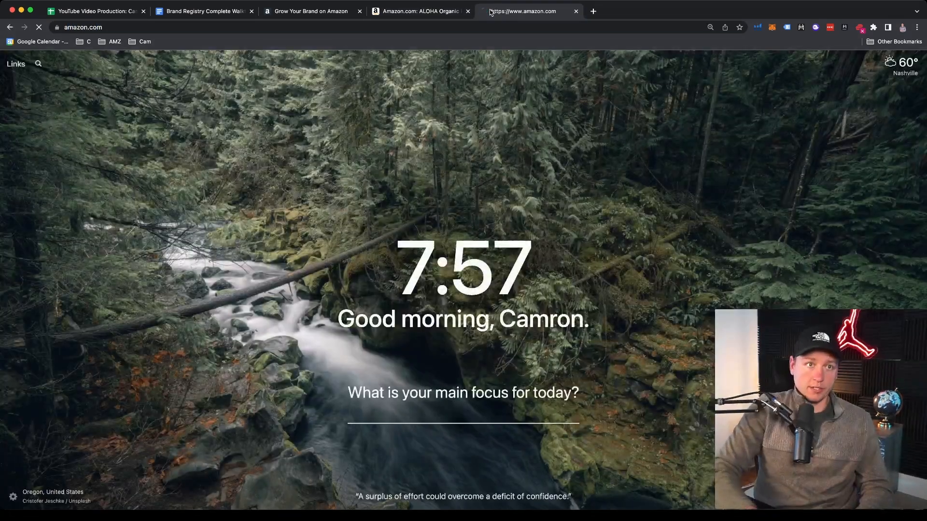
left_click(394, 67)
type("le")
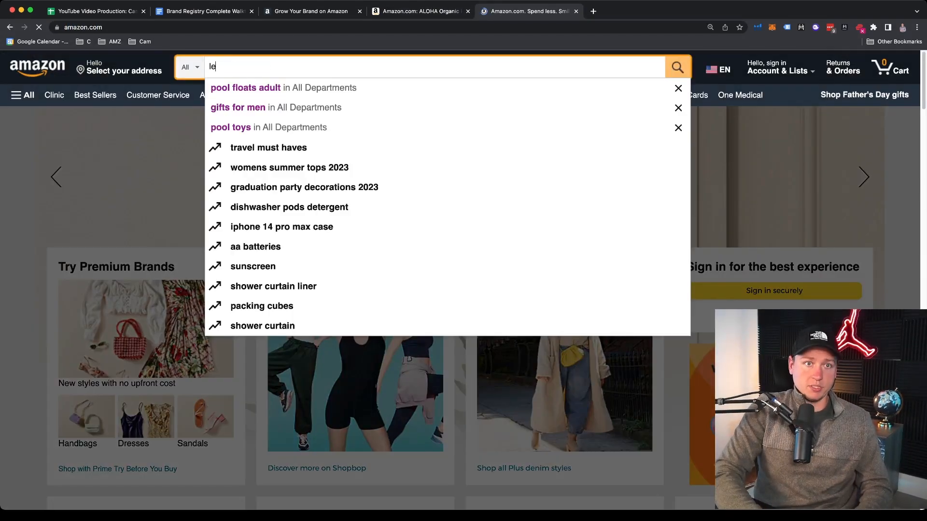
type("mon squeezer")
key("Return")
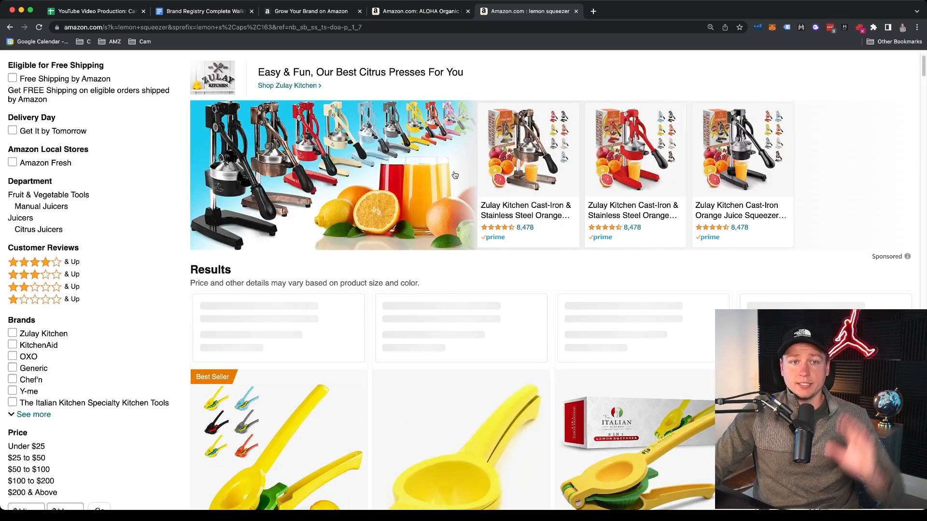
- Examine the sponsored brand banner and the sponsored video ad in the lemon squeezer search results
scroll(467, 186, "down", 1)
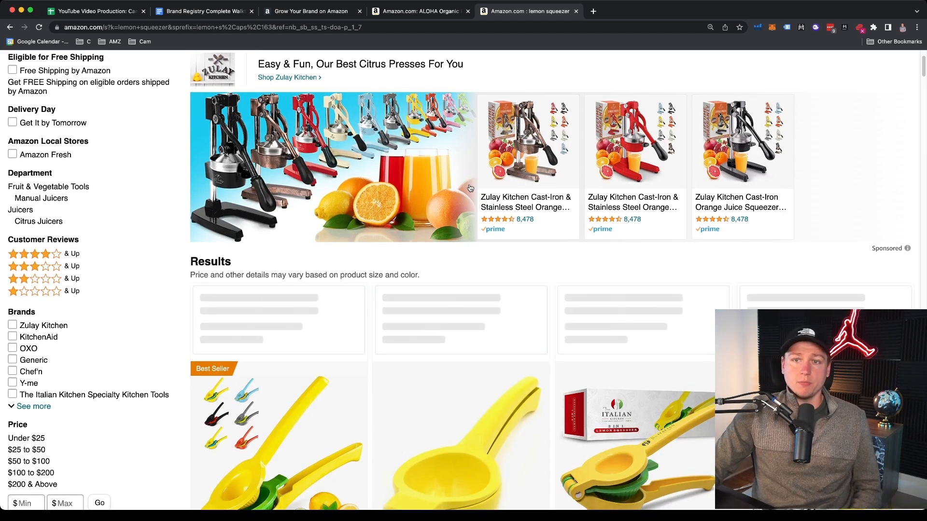
scroll(470, 188, "down", 10)
scroll(470, 188, "down", 15)
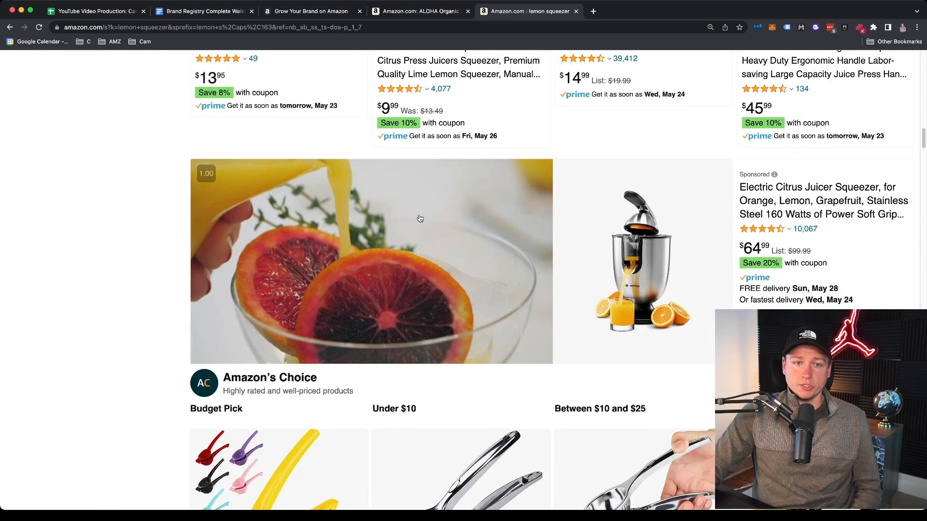
scroll(378, 219, "down", 1)
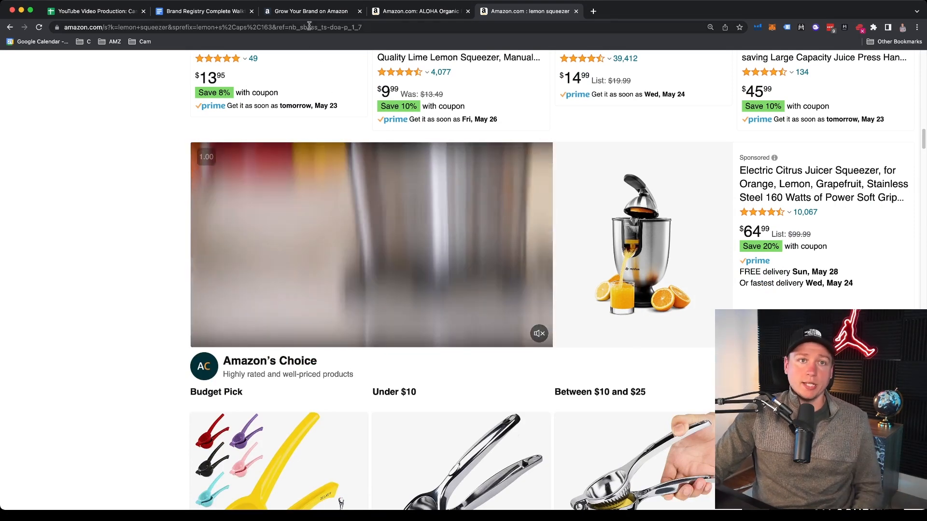
- Return to the Brand Registry program table and highlight the Stores program
left_click(311, 11)
scroll(342, 126, "down", 3)
left_click_drag(205, 261, 240, 263)
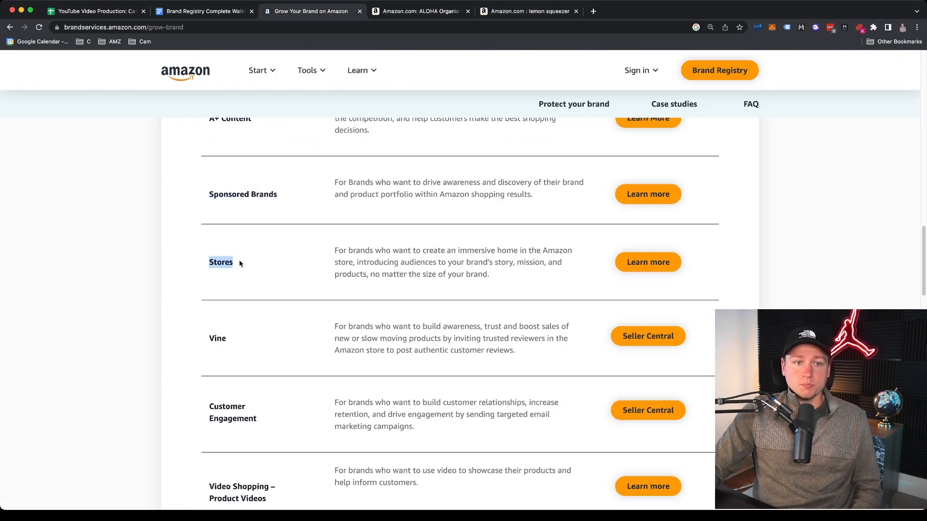
- Open the ALOHA brand store from the brand link on the protein bar listing and view its home page
left_click(396, 7)
scroll(500, 242, "up", 15)
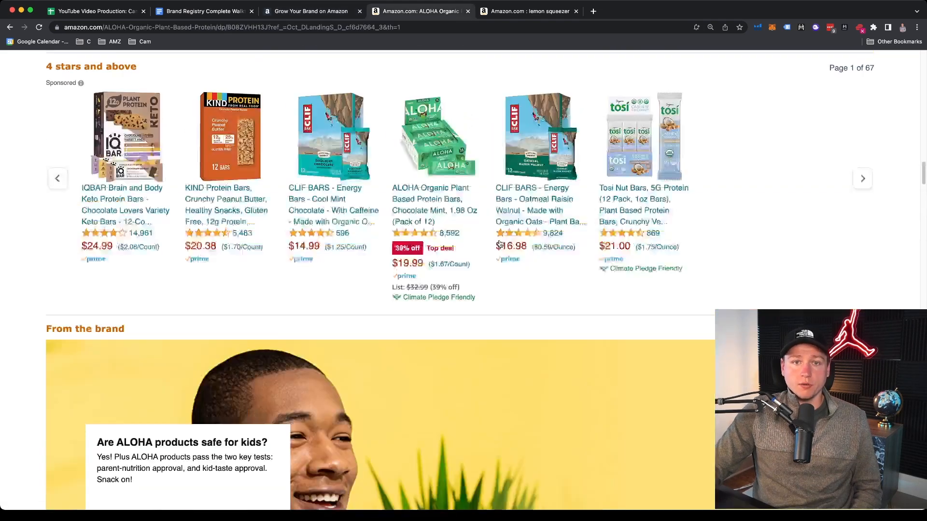
scroll(499, 242, "up", 20)
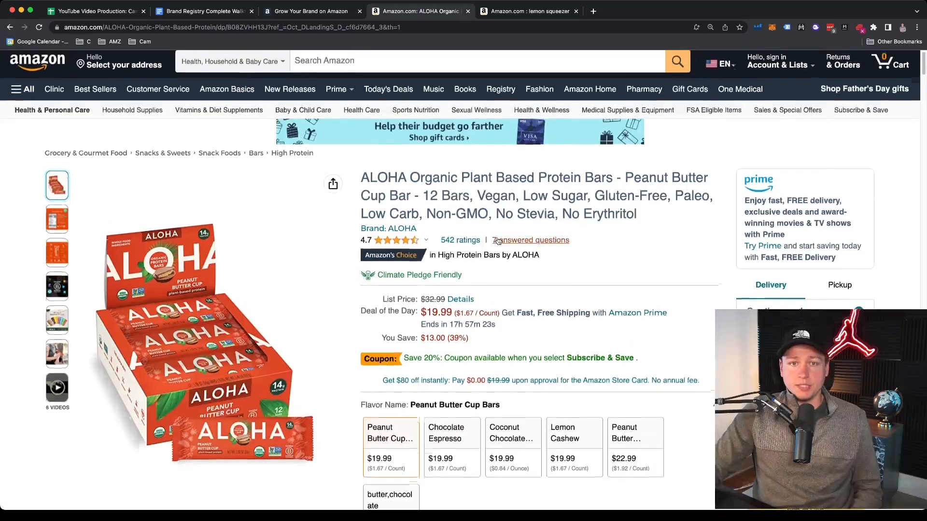
scroll(459, 261, "down", 1)
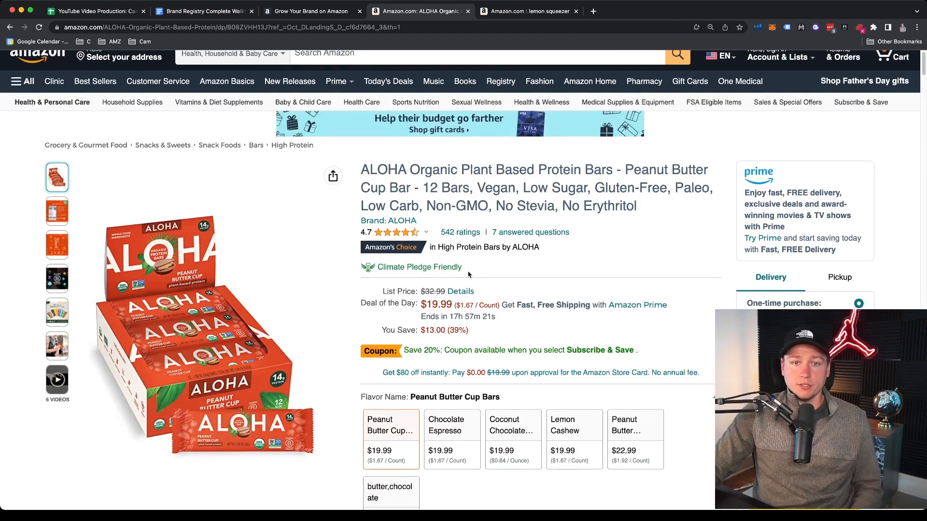
left_click(397, 221)
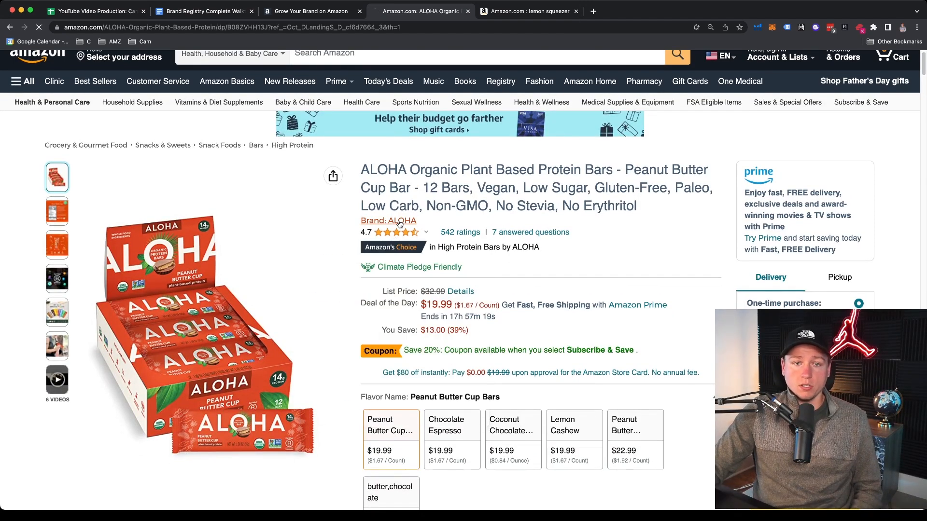
scroll(337, 208, "down", 5)
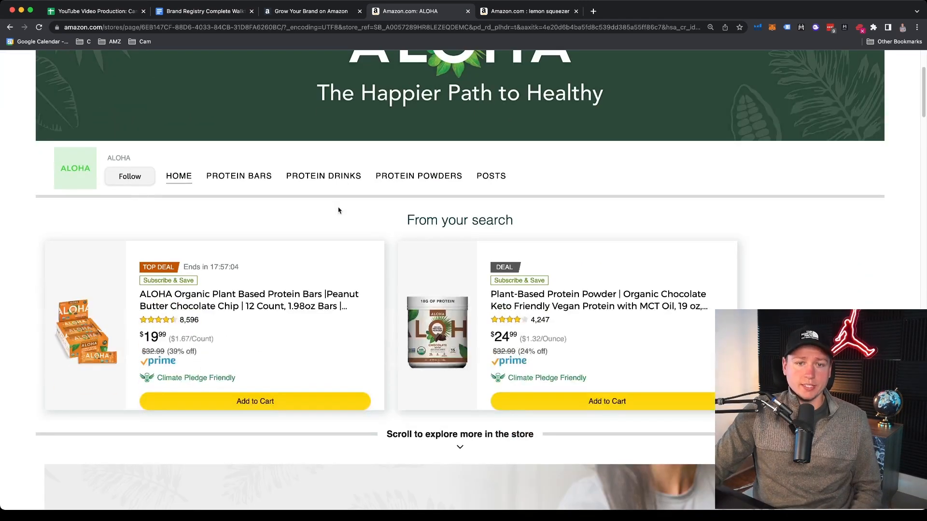
- Examine the product deals, banners, videos and lifestyle images on the ALOHA brand store's home page
scroll(414, 279, "down", 7)
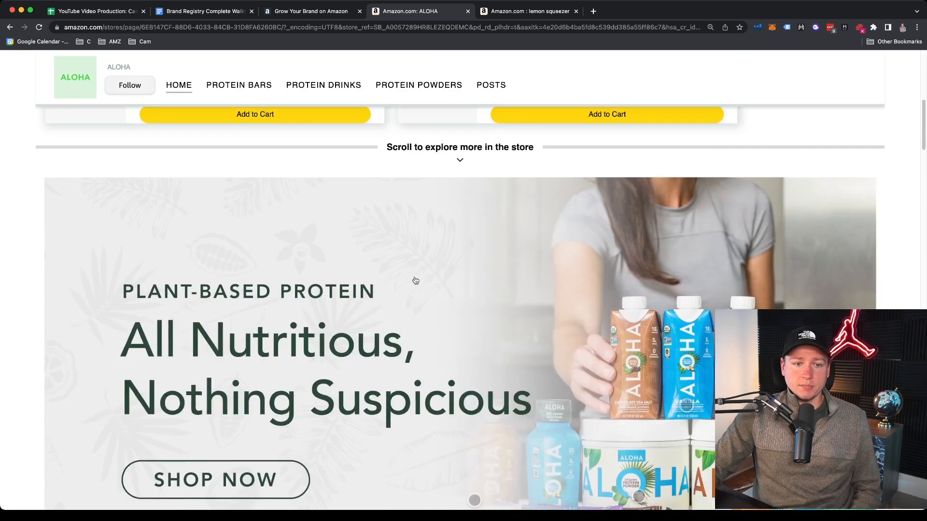
scroll(248, 149, "down", 9)
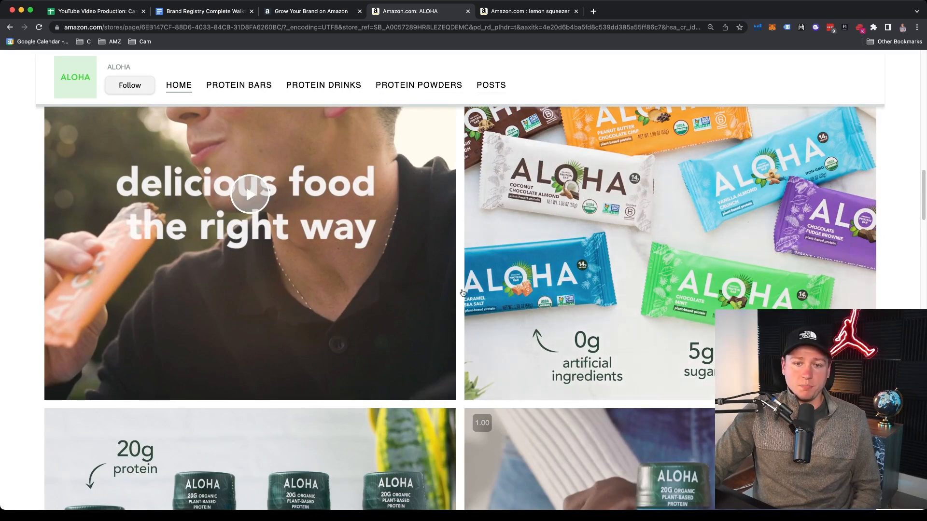
scroll(450, 292, "down", 5)
scroll(449, 292, "down", 4)
scroll(451, 294, "down", 5)
scroll(453, 296, "up", 5)
scroll(453, 296, "up", 3)
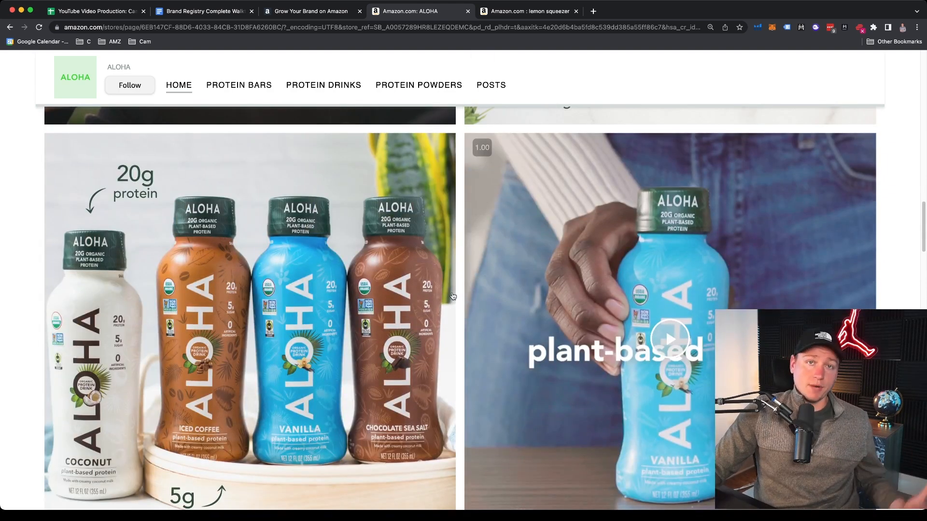
scroll(452, 296, "up", 15)
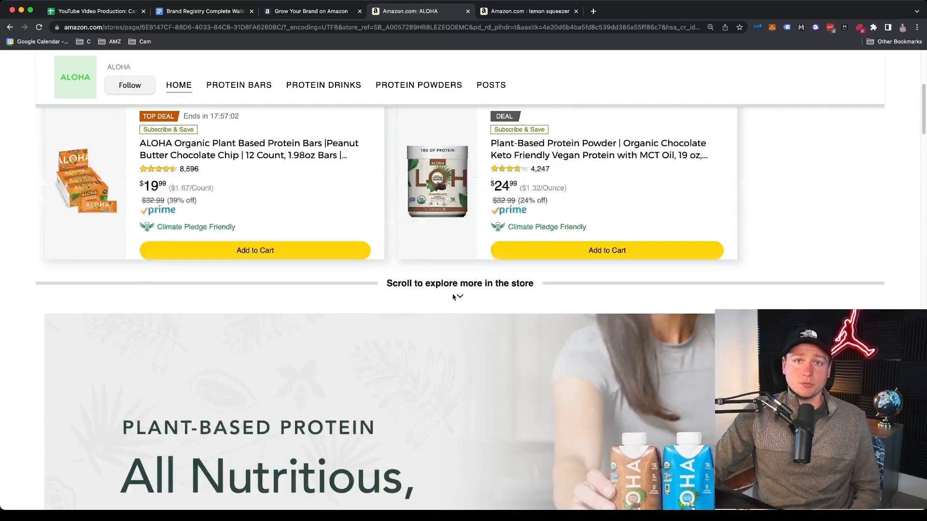
scroll(452, 296, "up", 2)
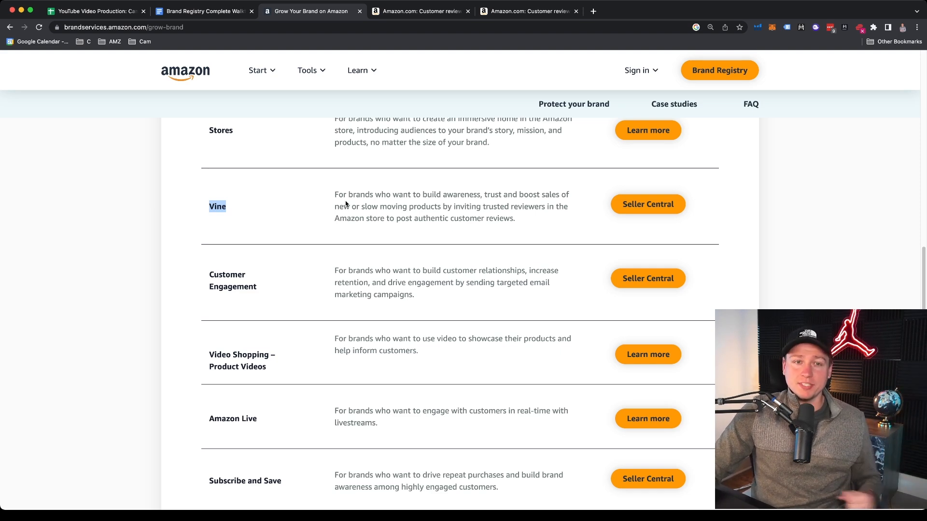
- Review the Customer Engagement and Video Shopping – Product Videos programs in the Brand Registry table, highlighting the Customer Engagement description and the video program's name
scroll(351, 203, "down", 4)
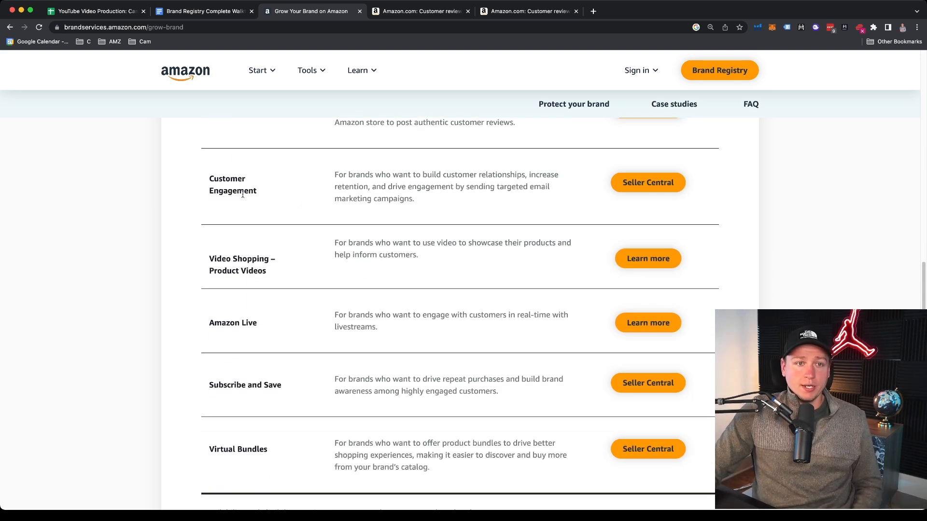
left_click_drag(334, 176, 427, 201)
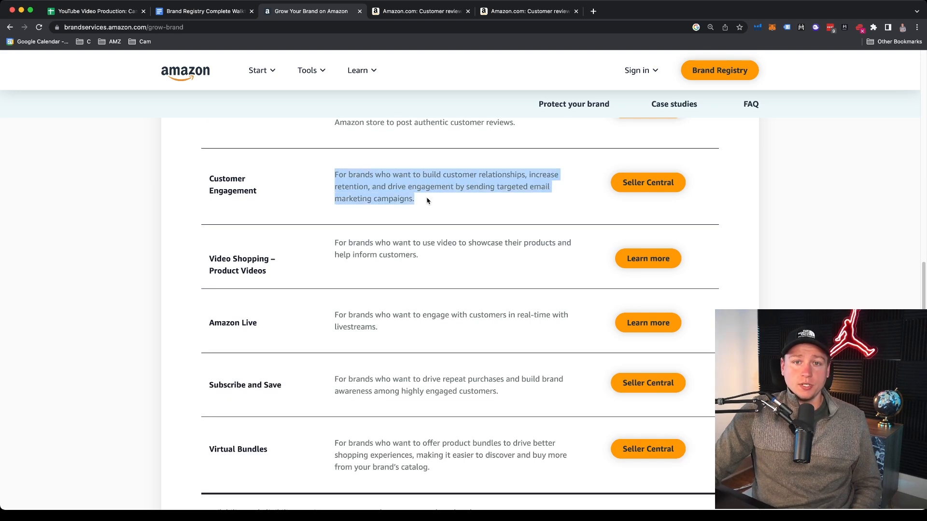
left_click(446, 182)
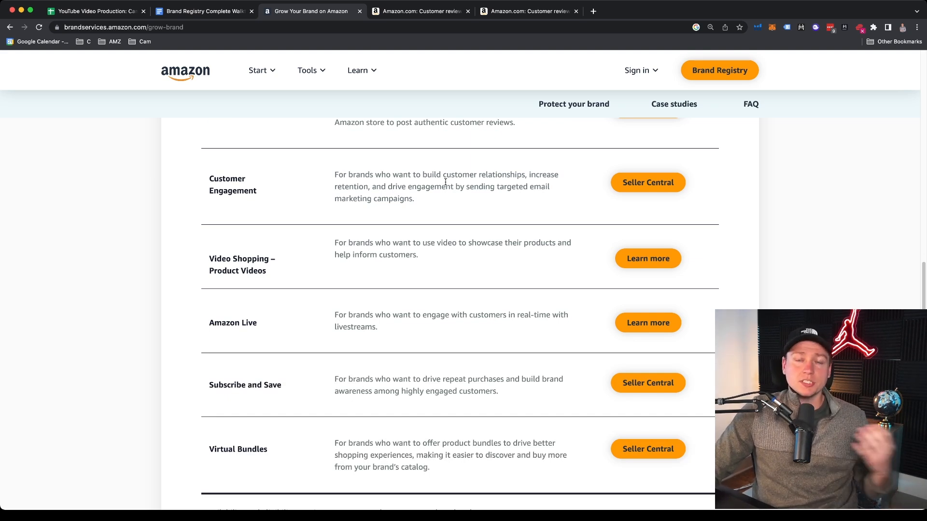
scroll(444, 182, "down", 3)
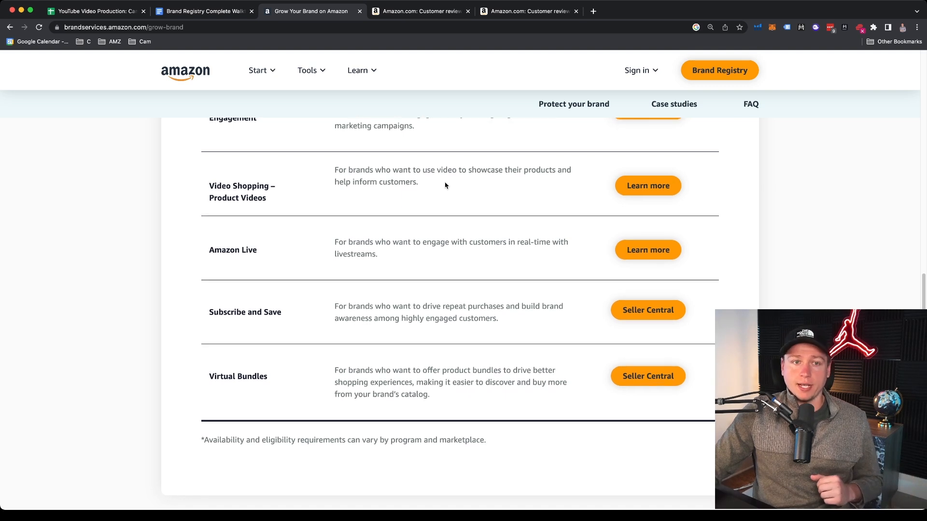
scroll(403, 181, "down", 1)
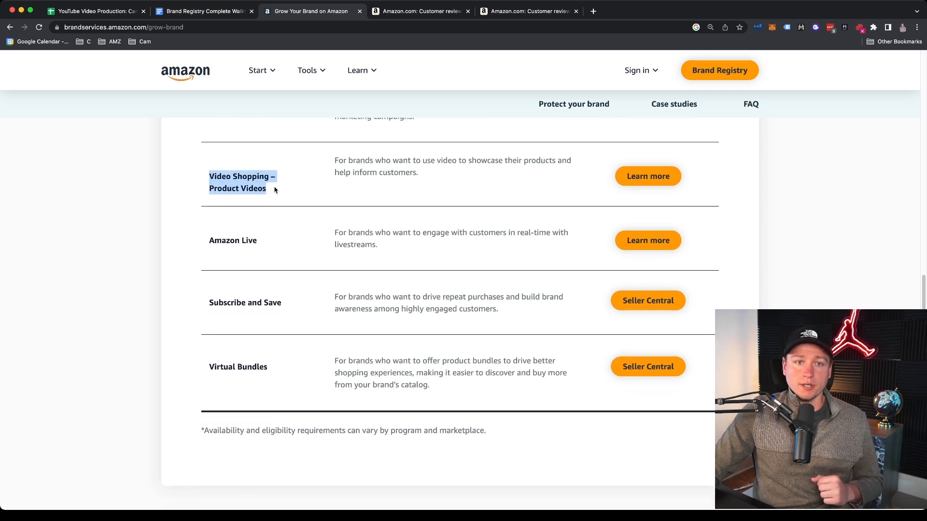
left_click(369, 172)
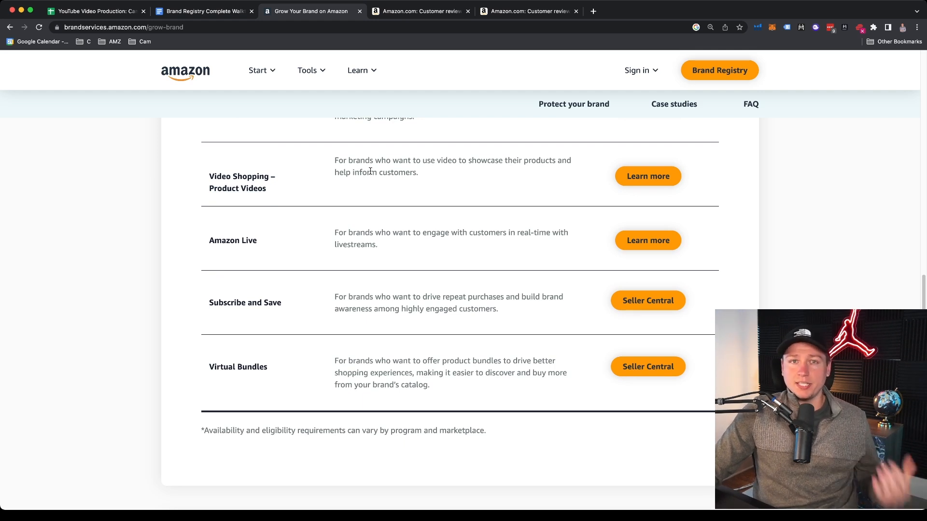
- Highlight the Amazon Live program in the table and view the Amazon Live page with its current livestream
scroll(399, 259, "down", 1)
scroll(399, 258, "down", 1)
left_click_drag(209, 214, 286, 213)
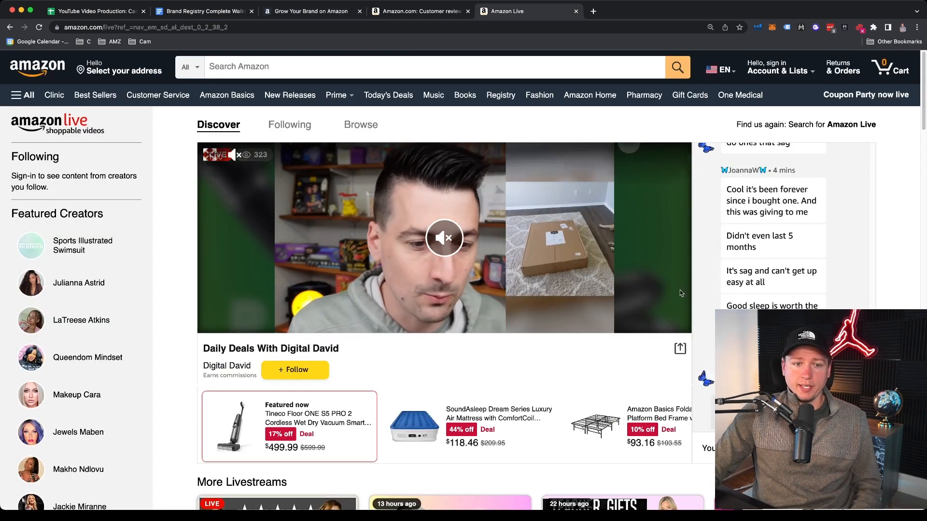
scroll(308, 363, "down", 3)
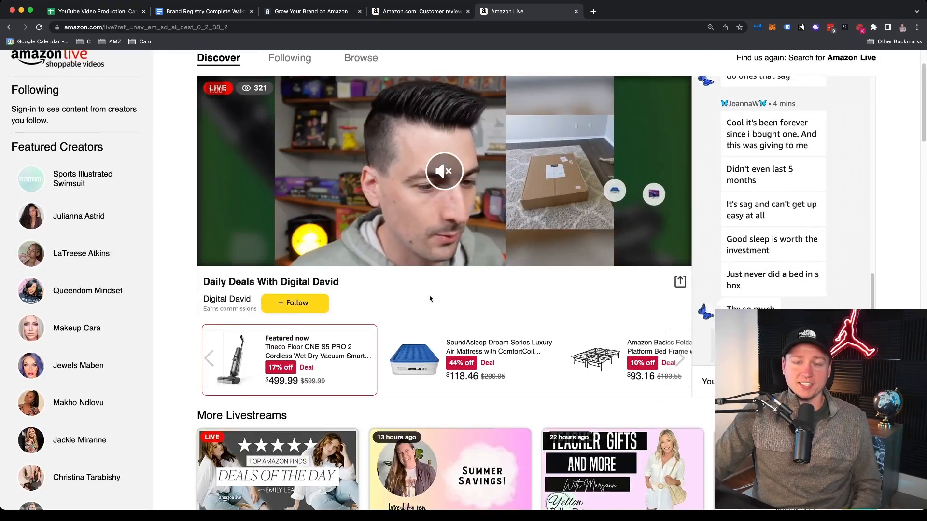
scroll(447, 294, "up", 3)
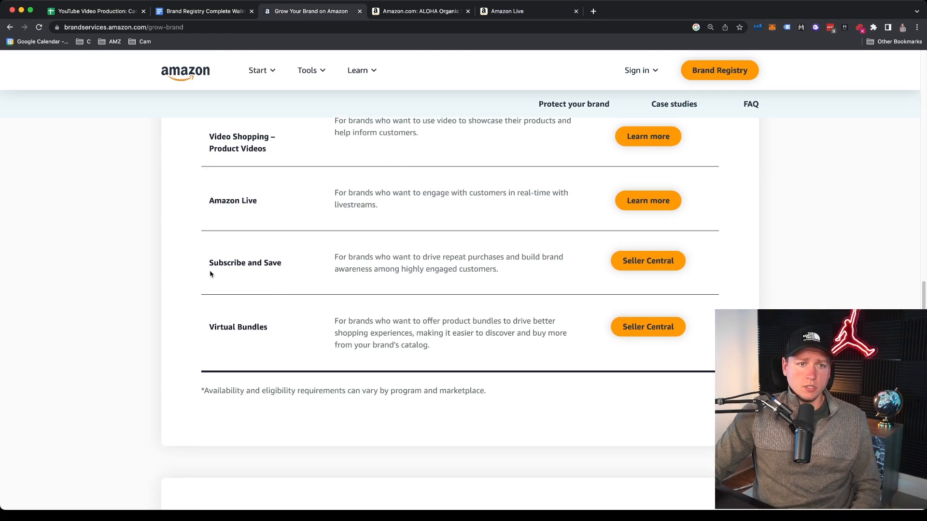
- Highlight the Subscribe and Save program and select the Subscribe & Save purchase option on the ALOHA Peanut Butter Cup bars listing
left_click_drag(209, 263, 282, 263)
left_click(428, 10)
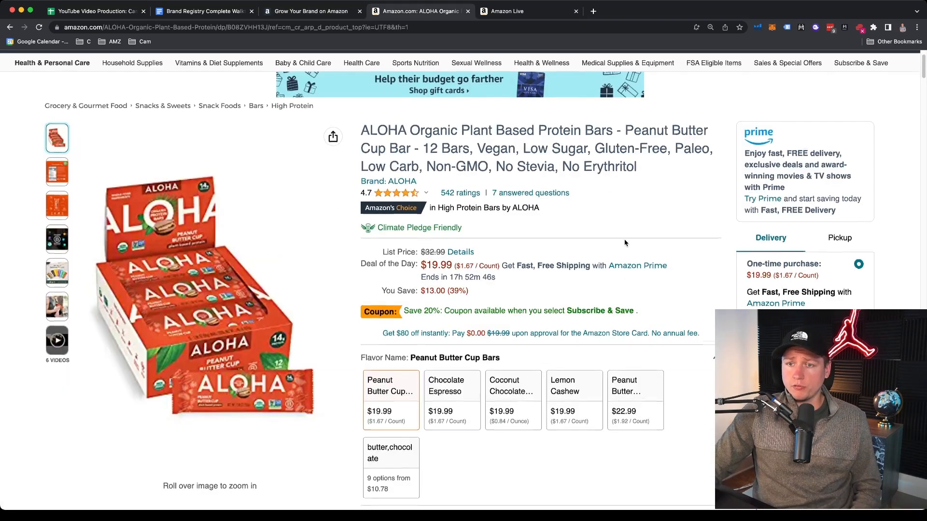
scroll(621, 241, "down", 5)
scroll(802, 263, "down", 2)
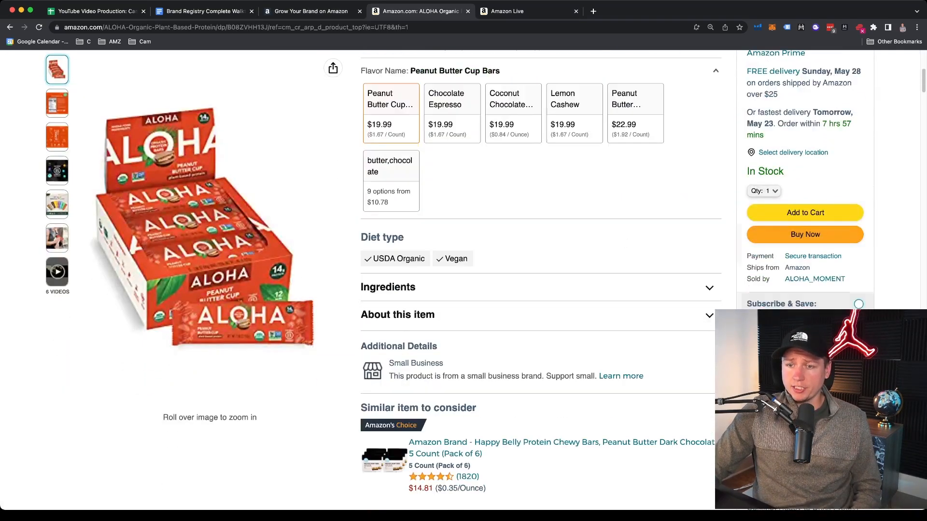
left_click(802, 263)
scroll(791, 241, "up", 3)
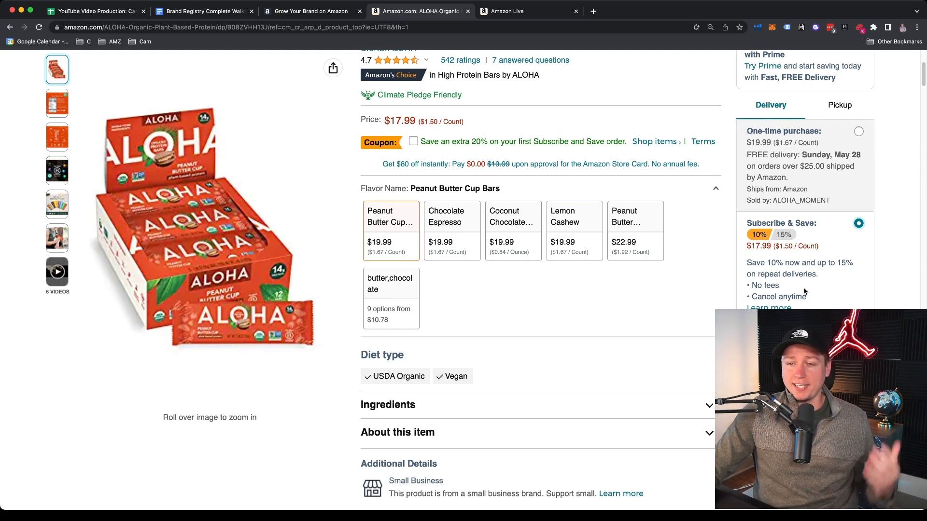
scroll(805, 291, "down", 1)
scroll(805, 292, "down", 3)
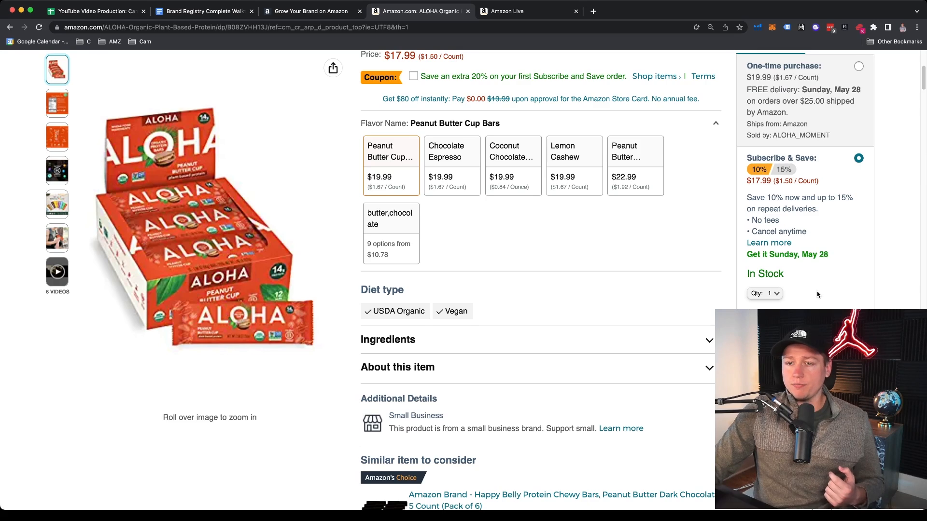
scroll(766, 262, "up", 3)
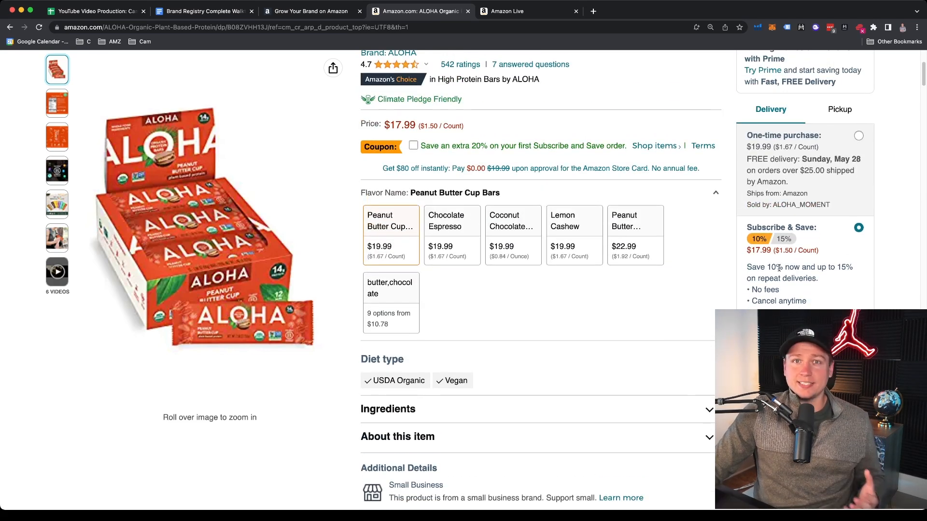
- Return to the Brand Registry program table and highlight the Virtual Bundles program
left_click(329, 17)
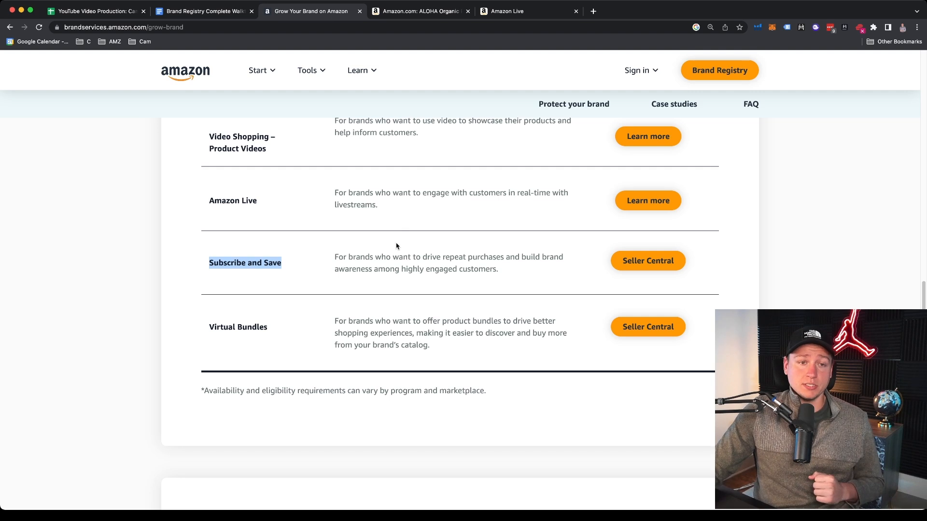
scroll(397, 247, "down", 5)
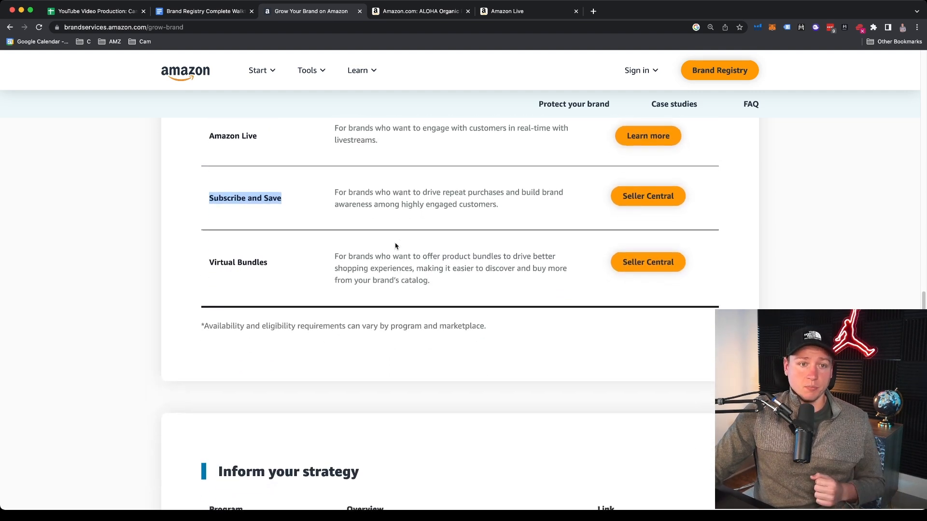
left_click_drag(208, 214, 266, 215)
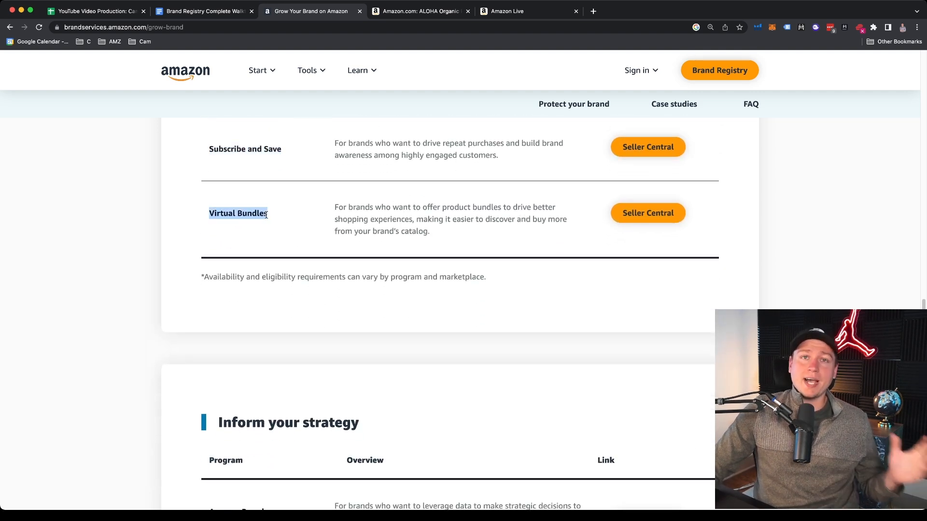
scroll(292, 302, "up", 3)
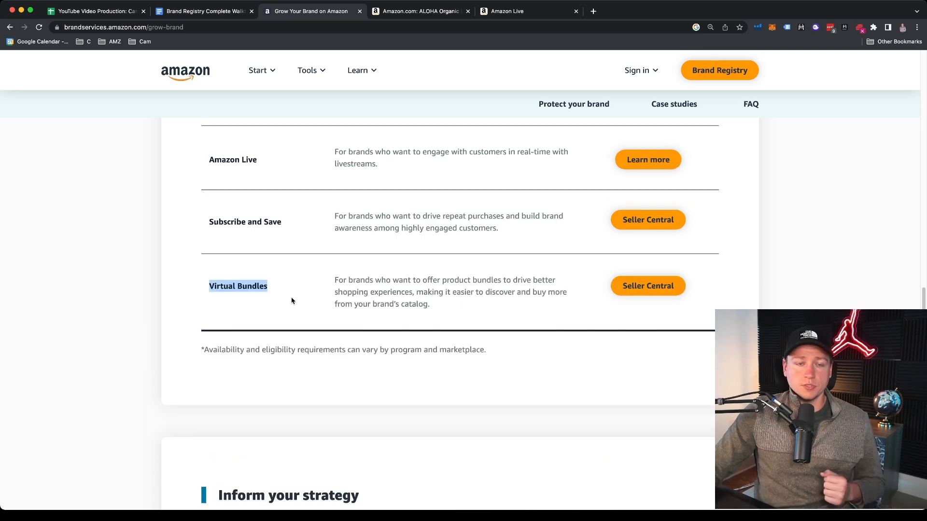
- Highlight the Amazon Brand Analytics and Amazon Attribution programs in the Inform your strategy table
scroll(292, 302, "down", 8)
scroll(292, 302, "down", 7)
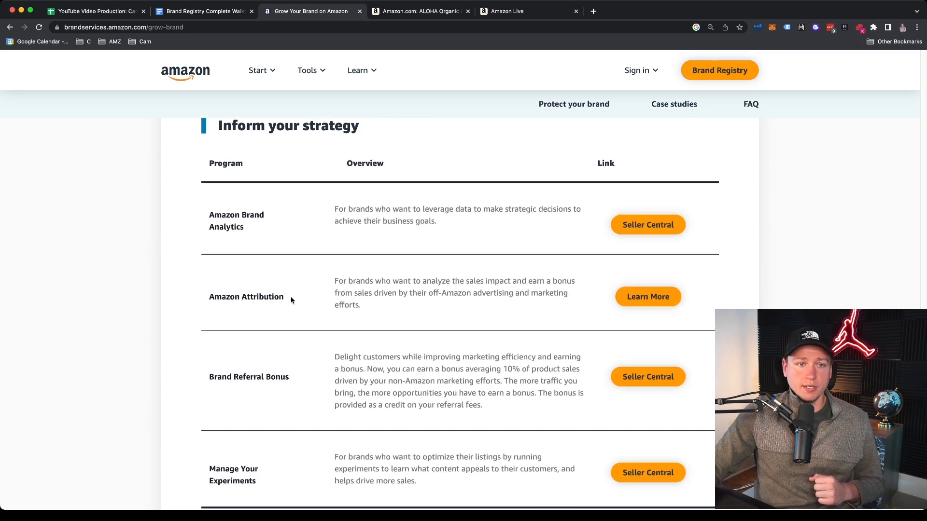
left_click_drag(209, 215, 314, 227)
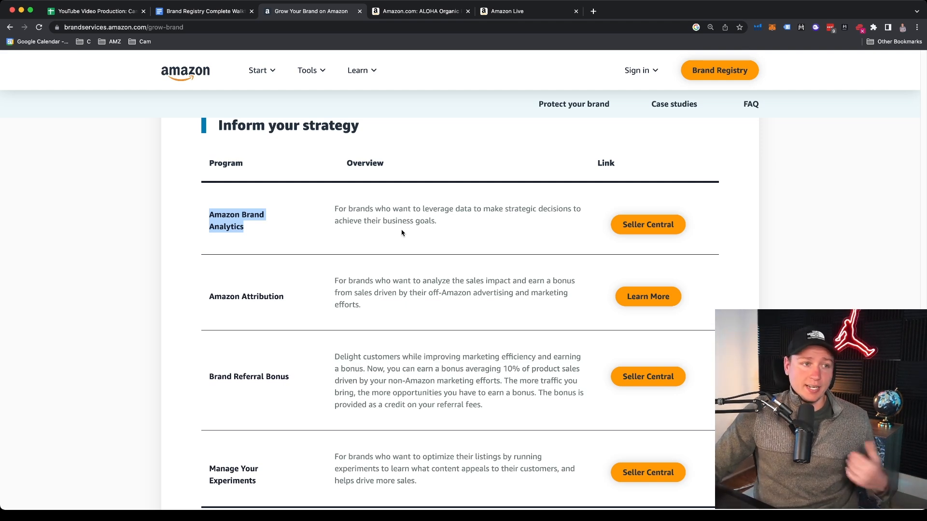
scroll(376, 249, "down", 2)
left_click_drag(211, 177, 283, 176)
scroll(359, 176, "up", 1)
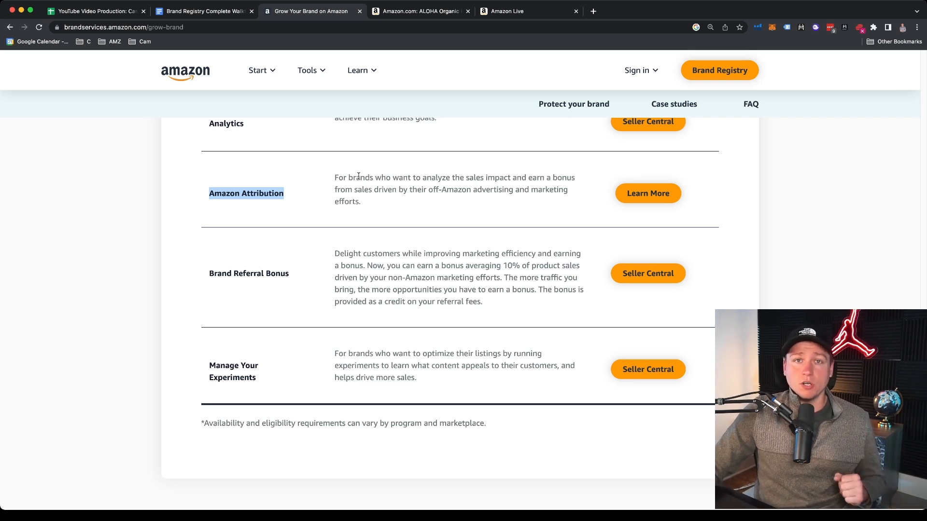
- Highlight the Brand Referral Bonus program with its description, and the description of Manage Your Experiments
scroll(358, 176, "down", 2)
left_click_drag(209, 246, 290, 248)
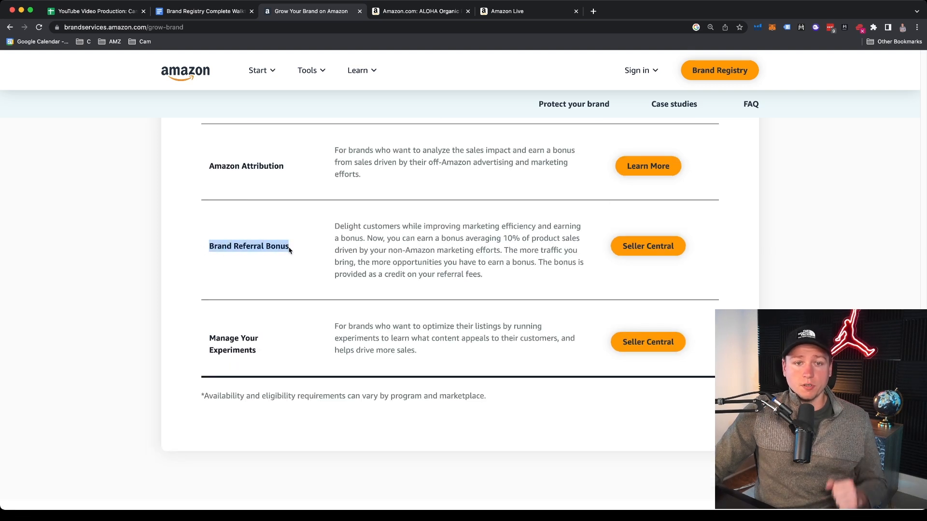
left_click_drag(335, 226, 486, 277)
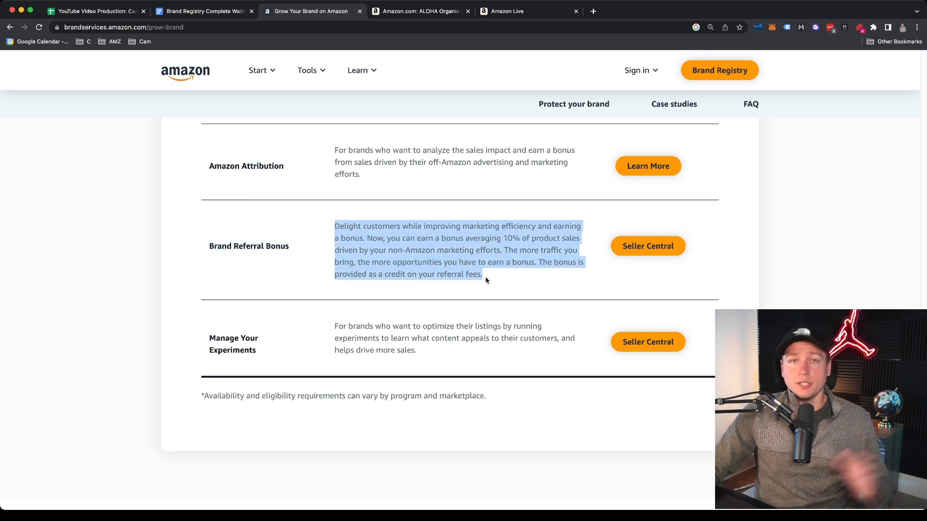
left_click(500, 238)
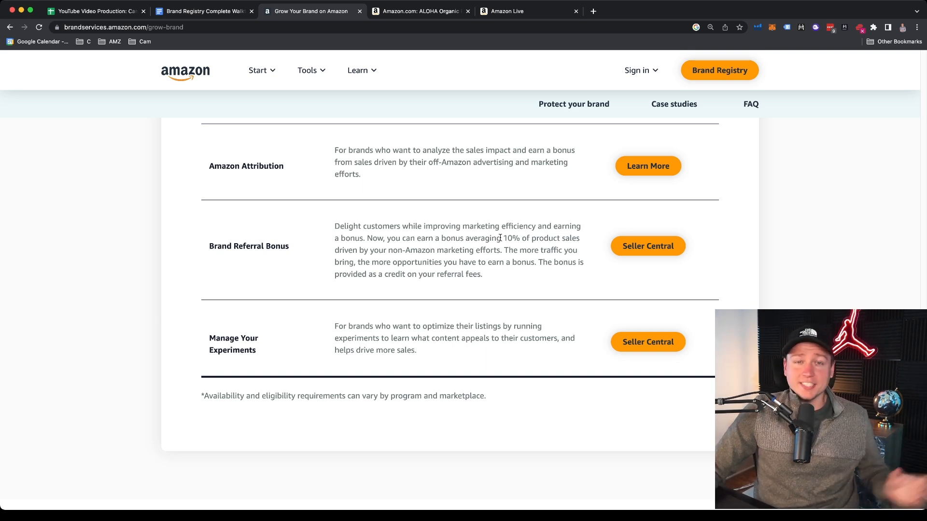
scroll(499, 248, "down", 3)
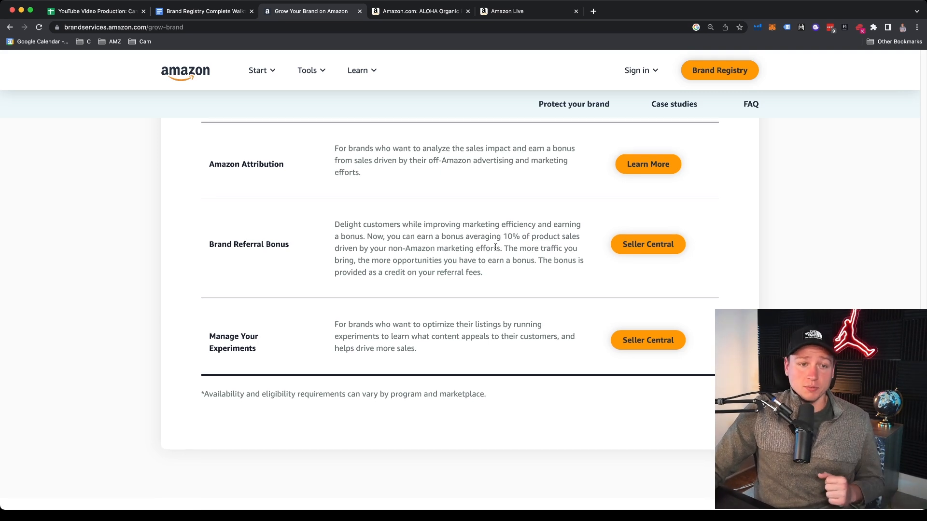
left_click_drag(323, 263, 439, 282)
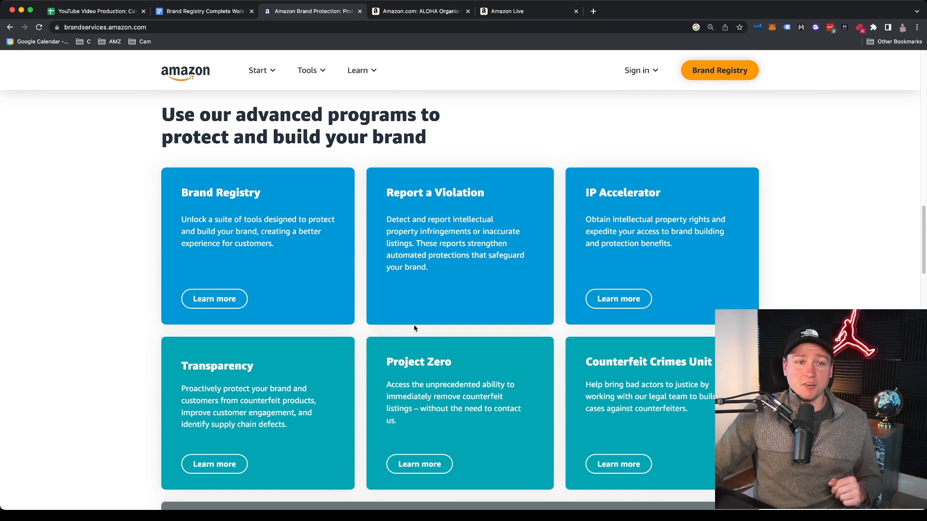
- Highlight the Project Zero and Counterfeit Crimes Unit headings among the advanced brand protection programs
scroll(409, 326, "down", 5)
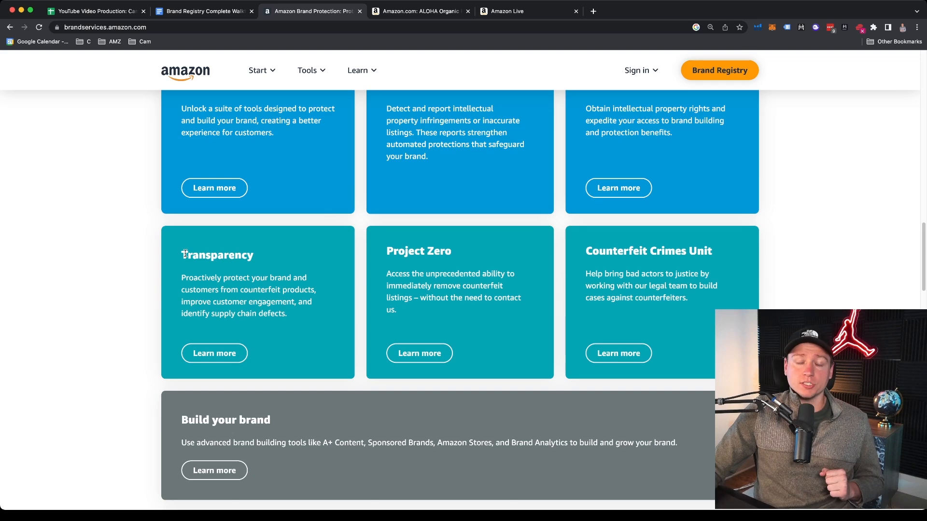
left_click_drag(387, 251, 455, 254)
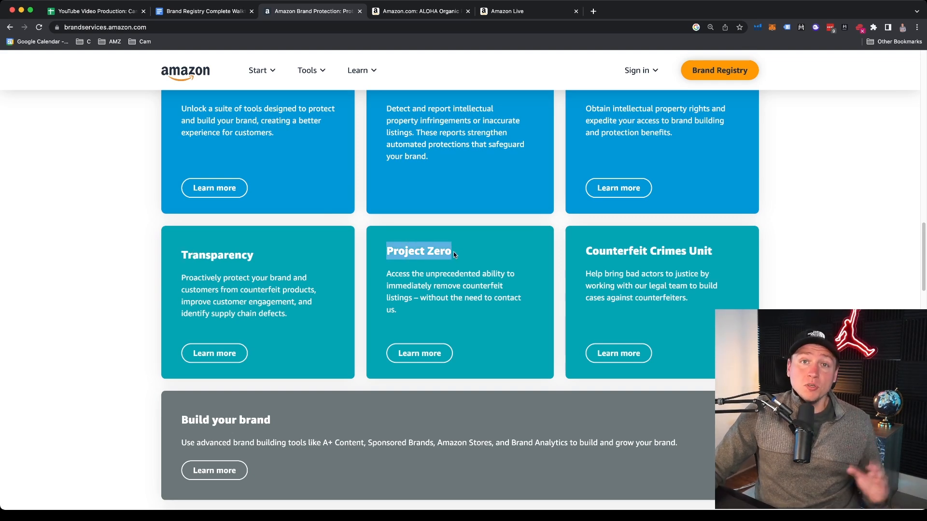
left_click_drag(586, 251, 707, 249)
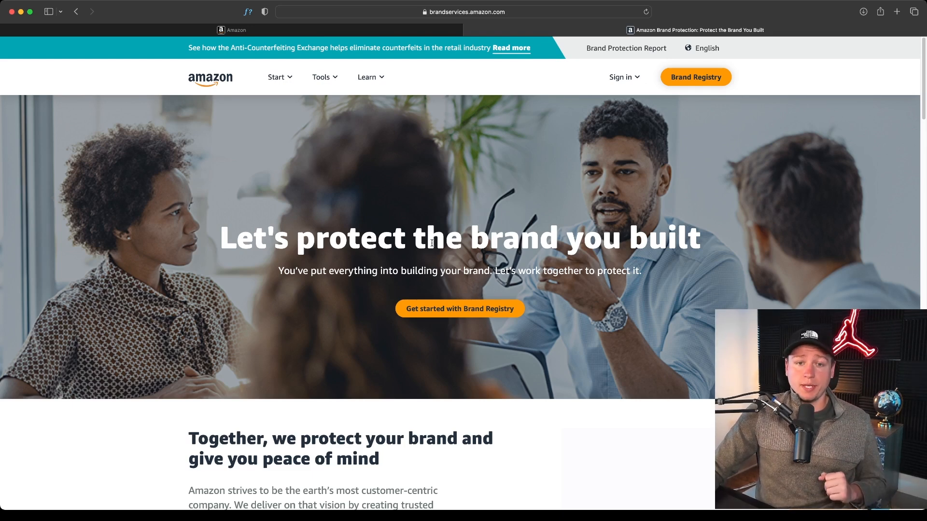
- Open the Brand Registry eligibility page and review the trademark requirements for enrolling a brand
scroll(432, 242, "down", 1)
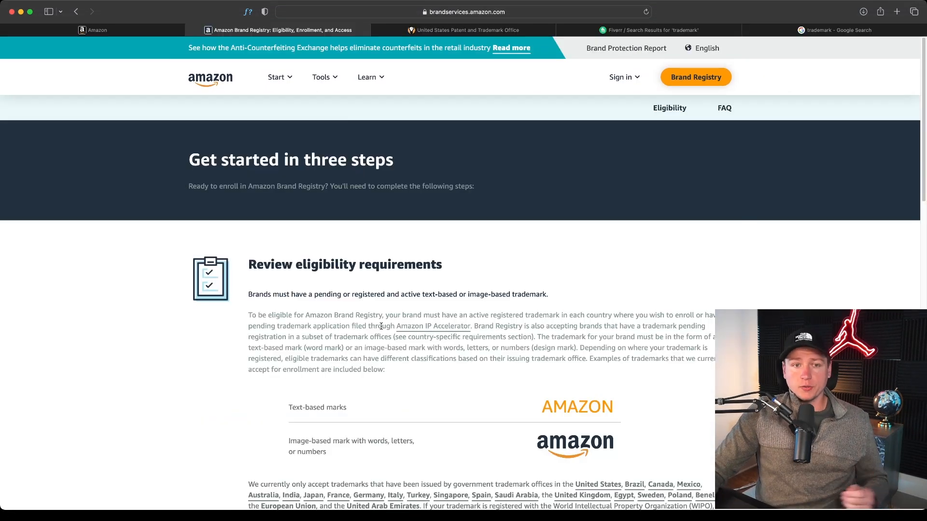
scroll(381, 328, "down", 2)
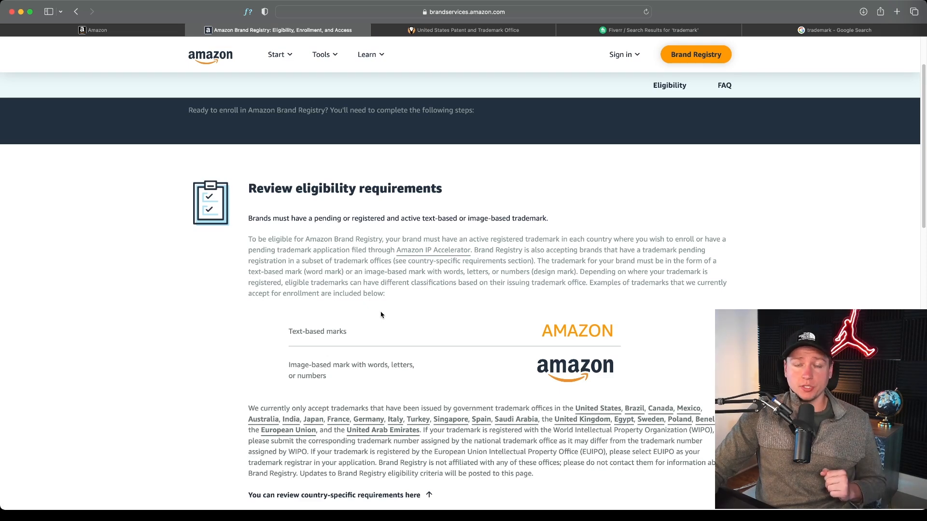
scroll(381, 314, "down", 1)
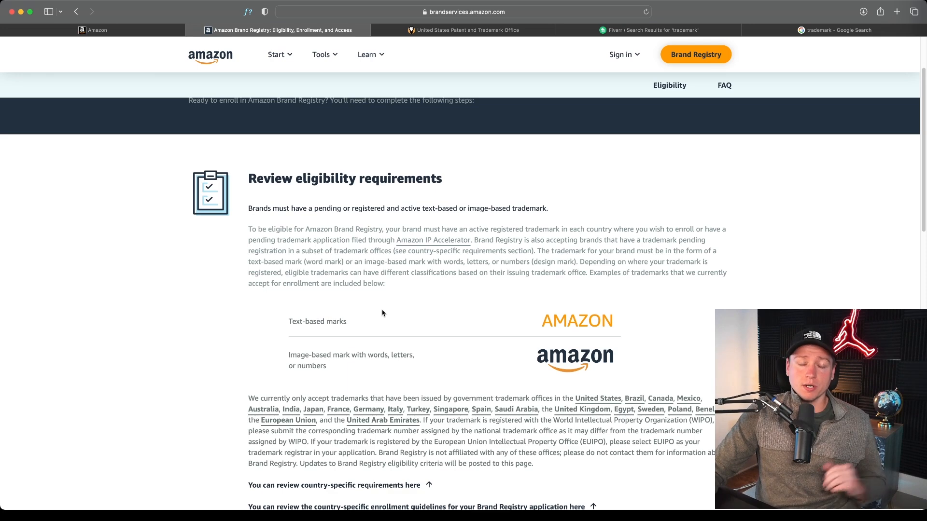
scroll(381, 314, "down", 1)
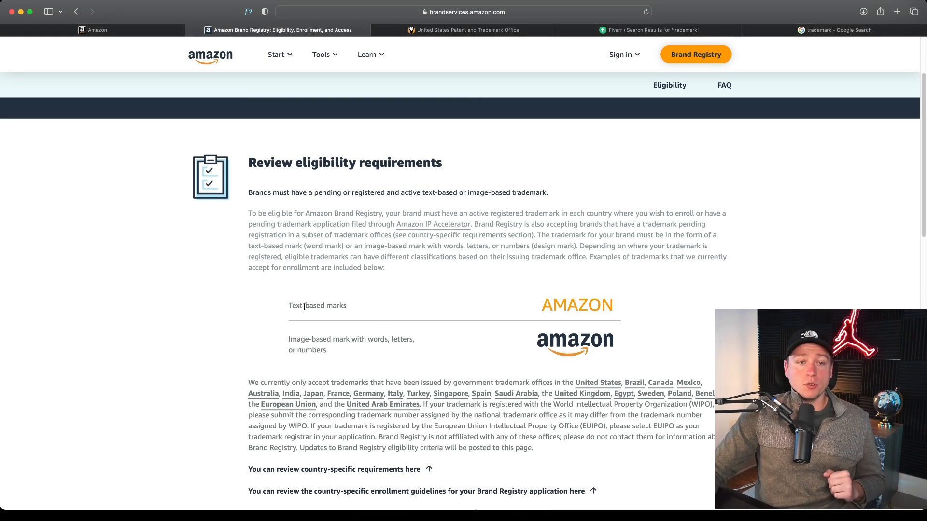
- Highlight the text-based and image-based trademark types in the eligibility requirements, along with the AMAZON text mark example
left_click_drag(289, 306, 345, 303)
left_click_drag(291, 339, 366, 339)
scroll(515, 321, "down", 1)
left_click_drag(543, 291, 624, 289)
left_click(622, 290)
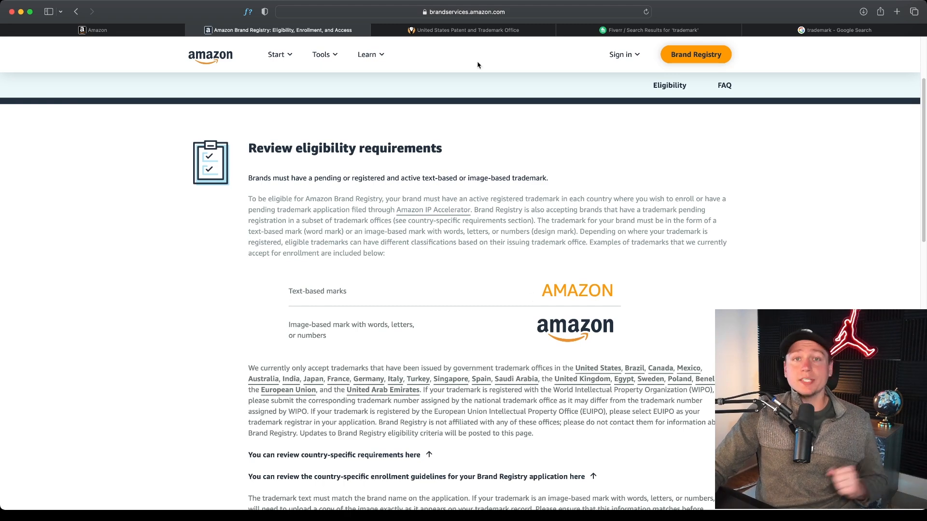
- Check the USPTO site's trademark application options and Fiverr's trademark service listings
left_click(466, 30)
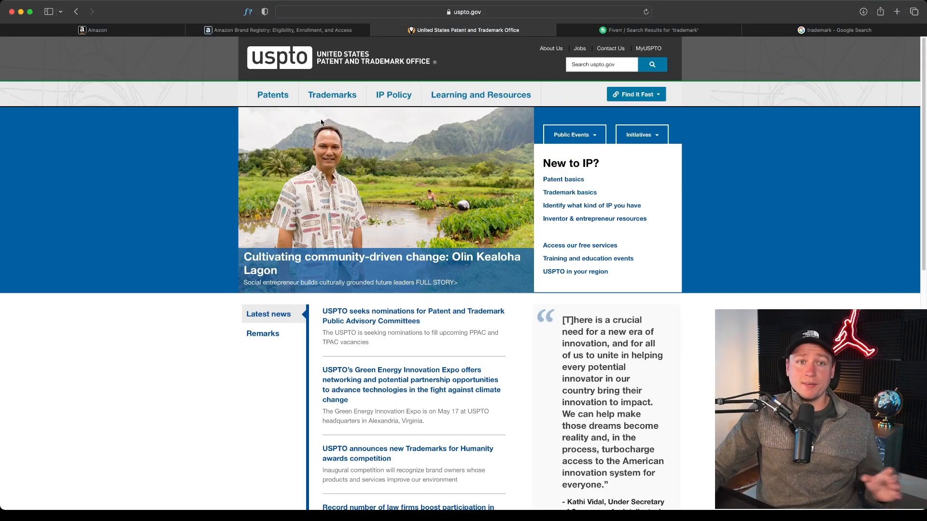
mouse_move(342, 96)
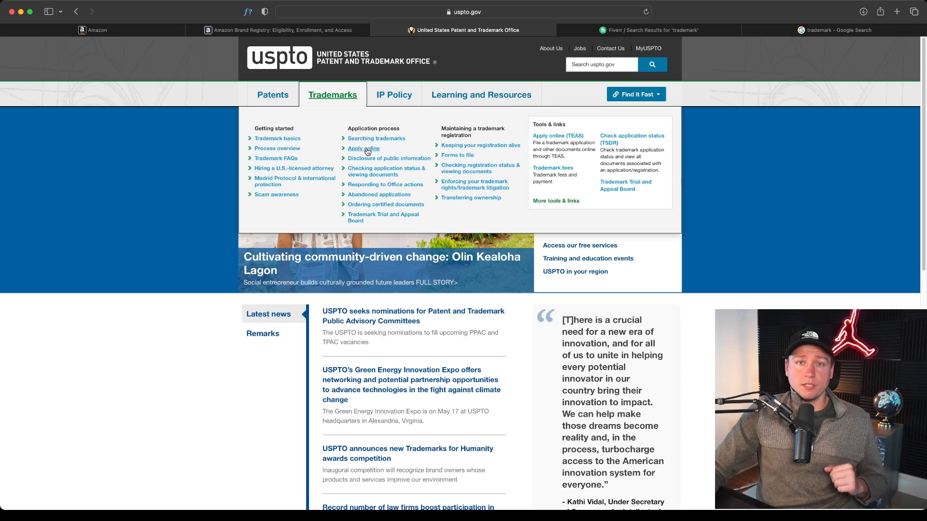
left_click(622, 30)
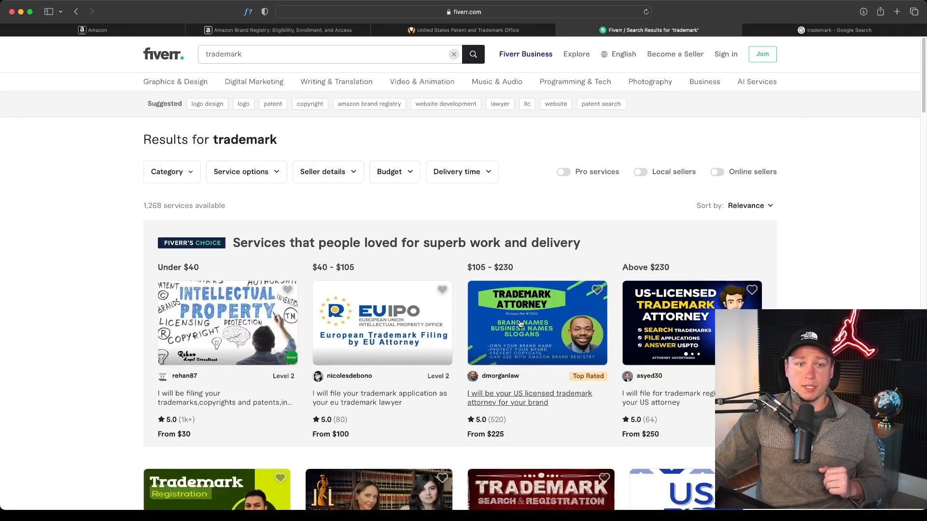
- Look through the Google results for "trademark" for online trademark registration services
left_click(801, 30)
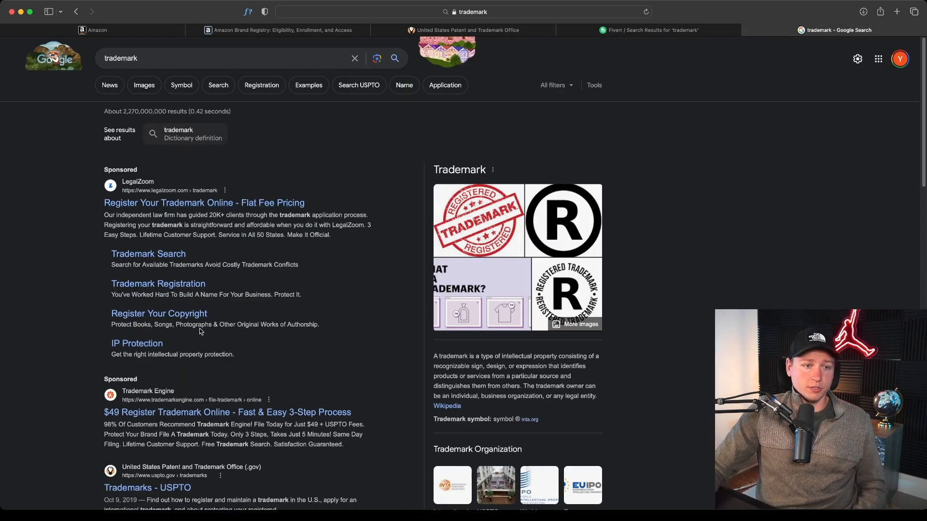
scroll(159, 289, "down", 5)
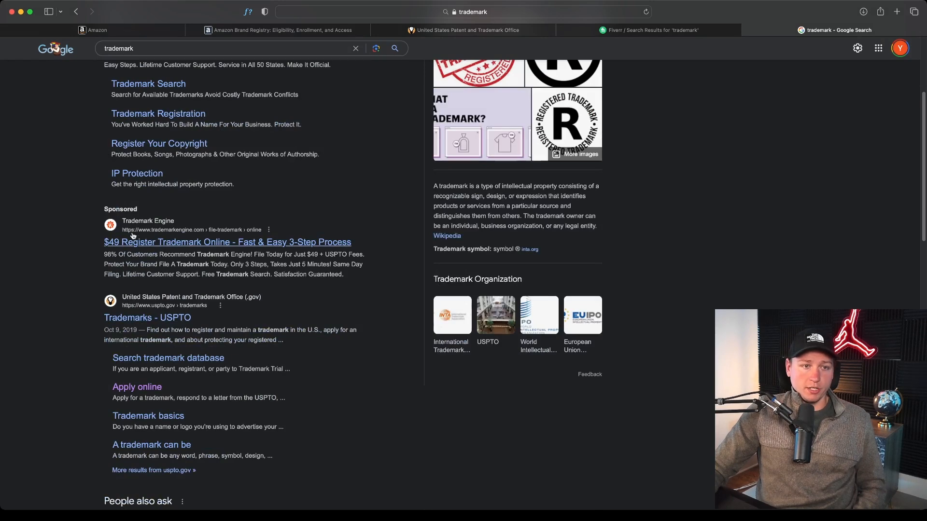
scroll(184, 328, "down", 3)
scroll(184, 328, "up", 8)
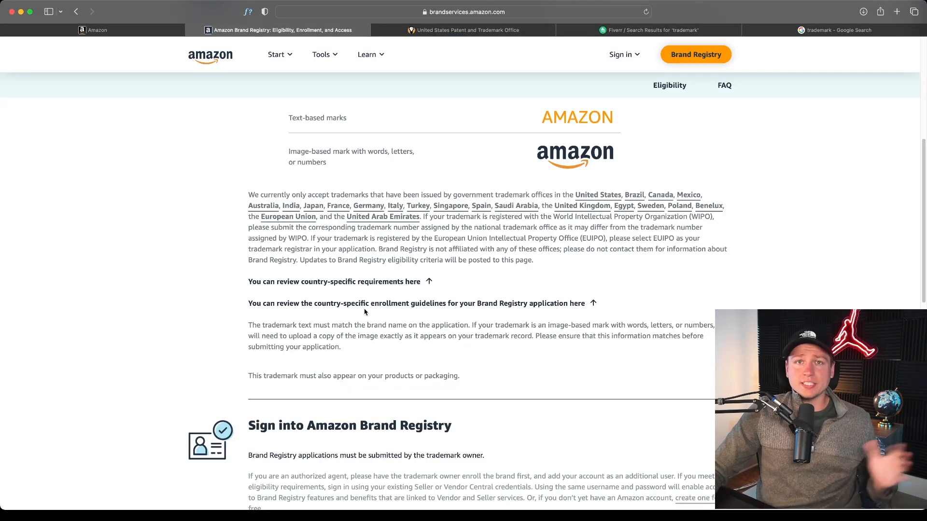
- Start a brand enrollment for the United States marketplace and choose the route for a pending or registered trademark
scroll(365, 312, "down", 10)
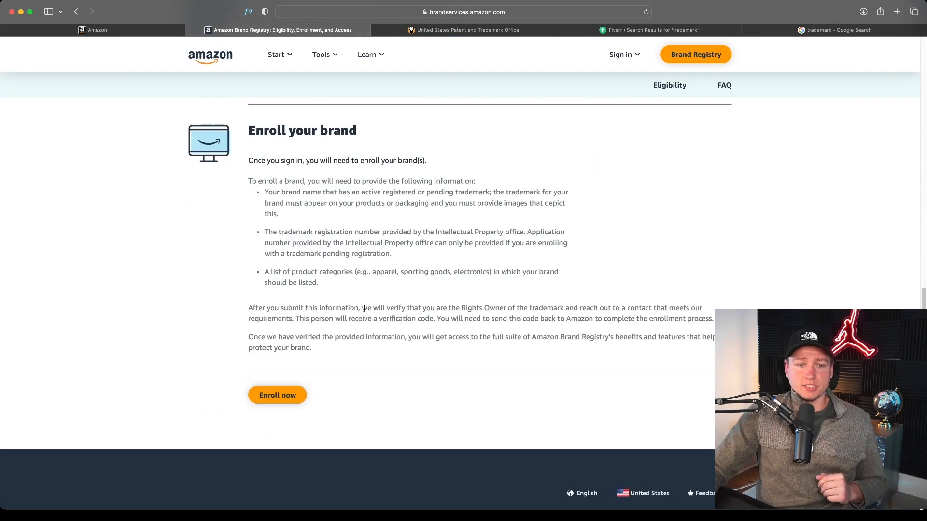
left_click(276, 398)
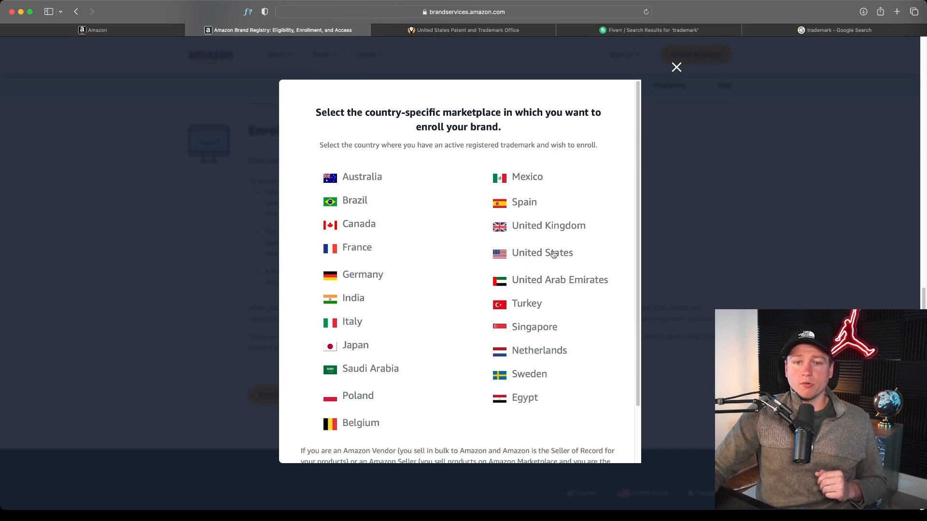
left_click(539, 257)
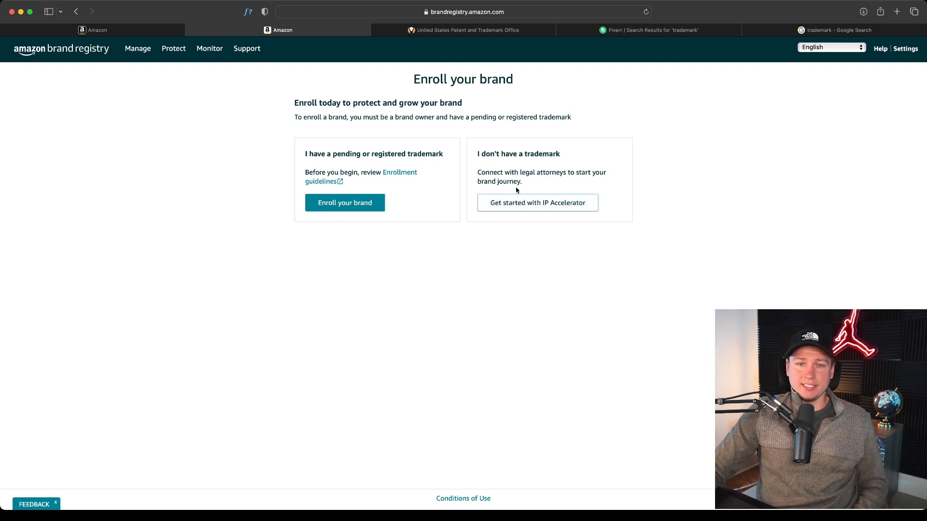
left_click_drag(523, 181, 477, 173)
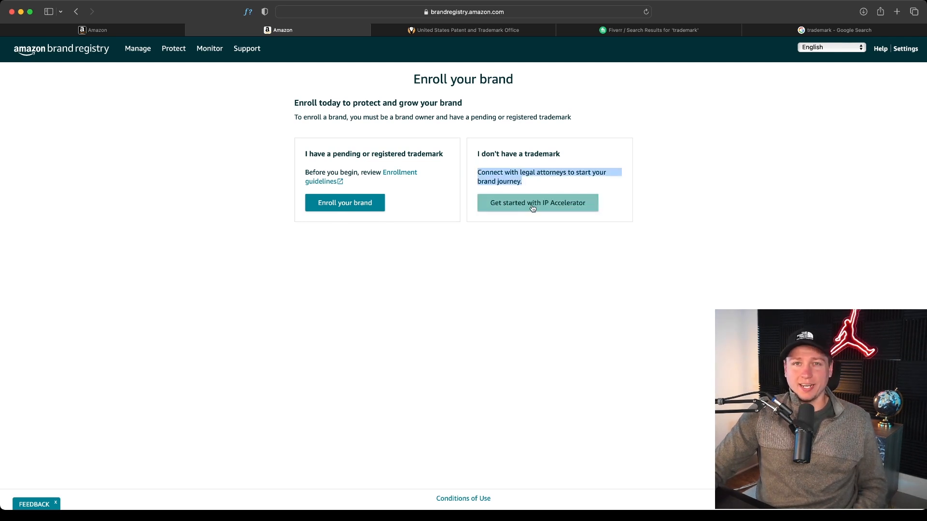
left_click(381, 211)
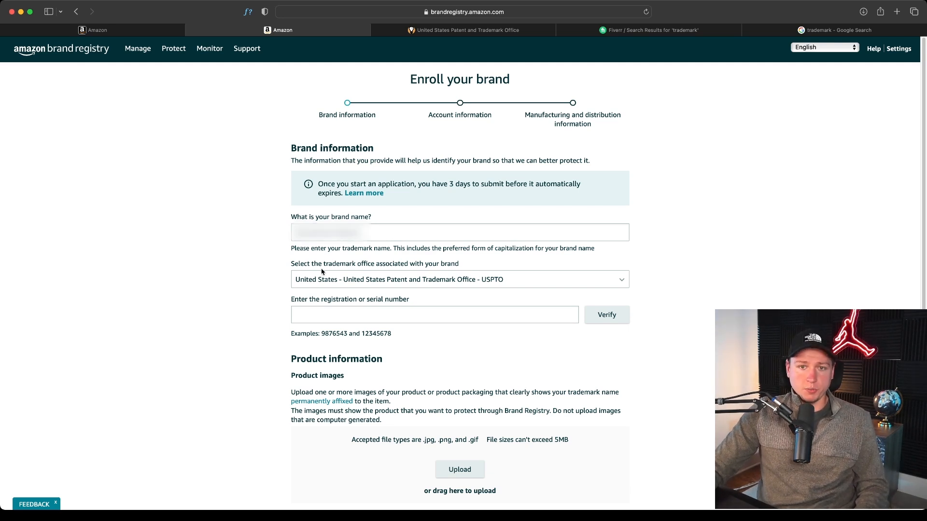
- Keep the USPTO as the brand's trademark office and open the registration or serial number for entry
scroll(321, 272, "down", 1)
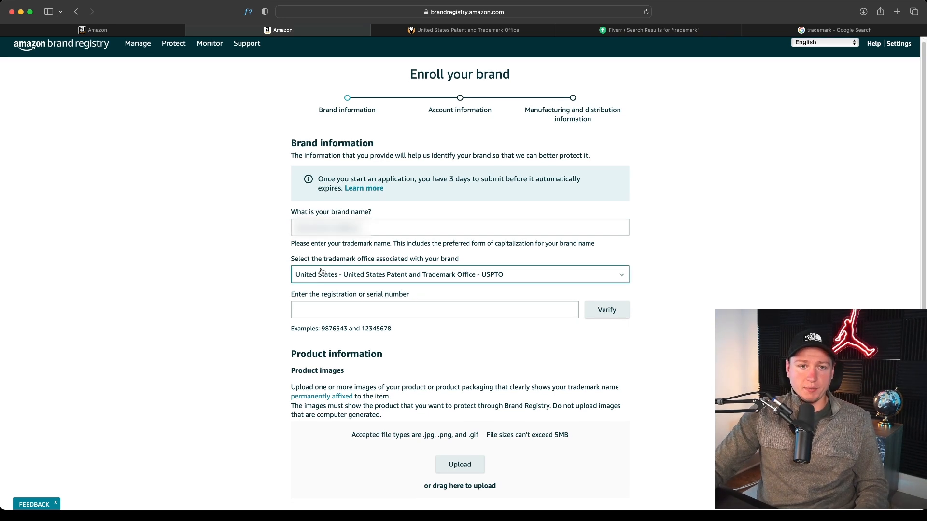
left_click(414, 275)
left_click(414, 276)
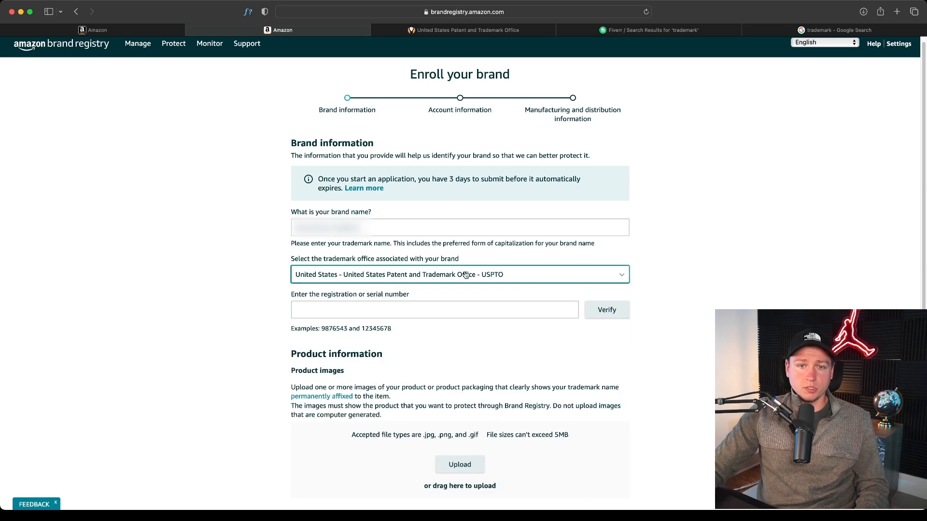
left_click(368, 312)
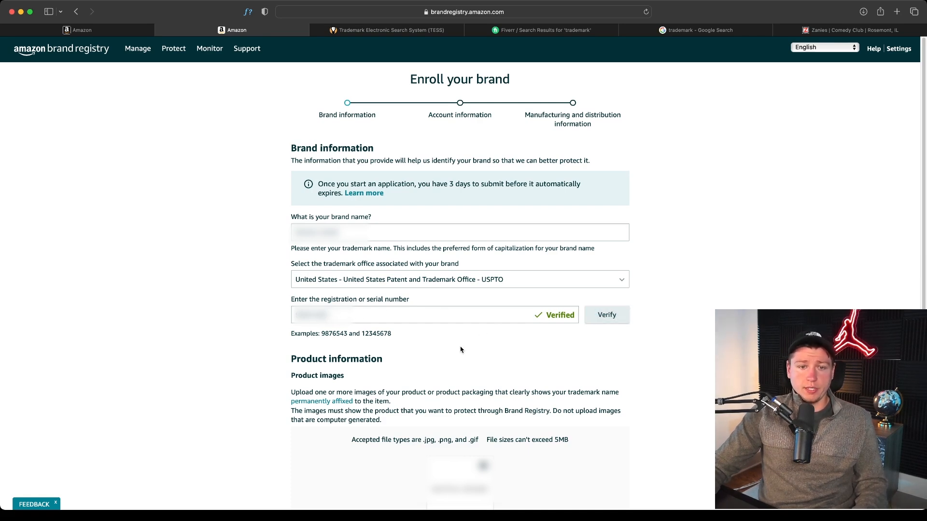
- Highlight the requirement for product images showing the trademark name, and continue to the account information
scroll(467, 347, "down", 5)
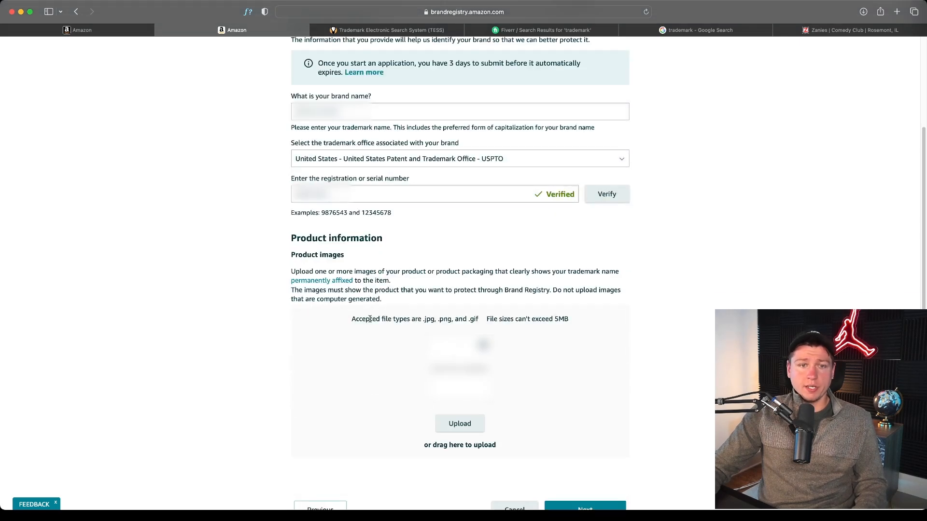
left_click_drag(316, 271, 614, 272)
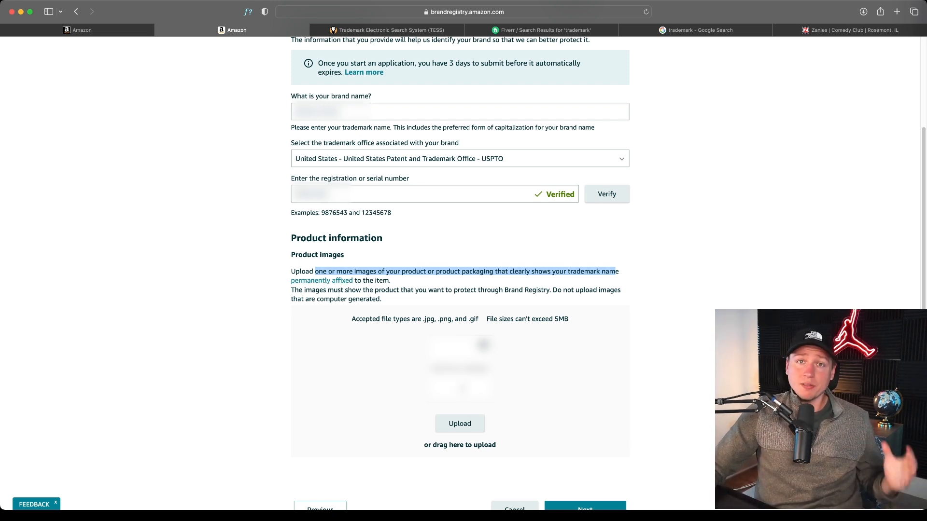
scroll(520, 448, "down", 2)
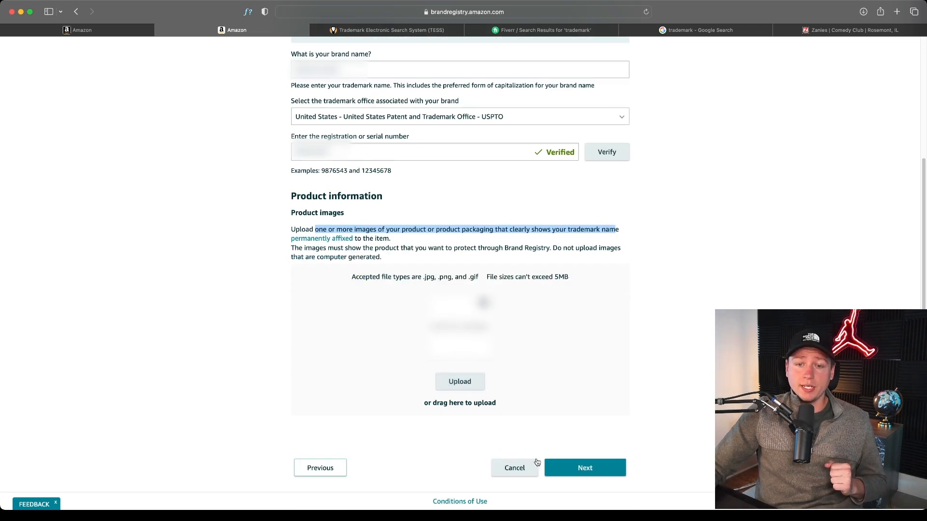
left_click(585, 467)
- Highlight the question about being a seller or vendor, and declare the business relationship as Seller
left_click_drag(290, 176, 475, 177)
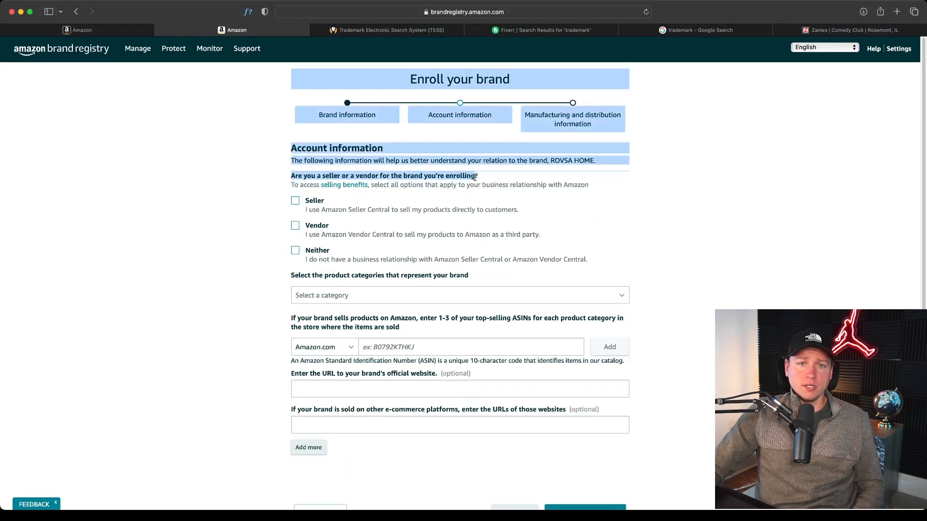
left_click(433, 204)
left_click(295, 202)
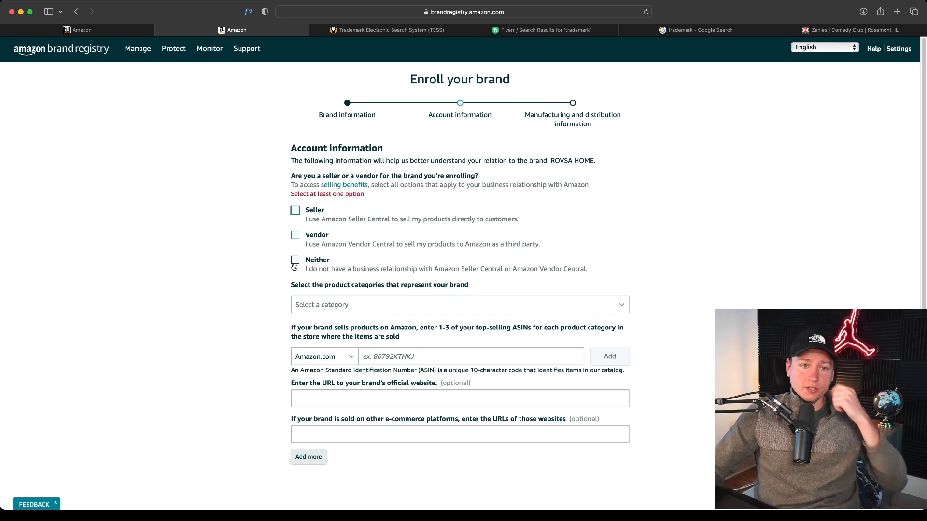
left_click(295, 211)
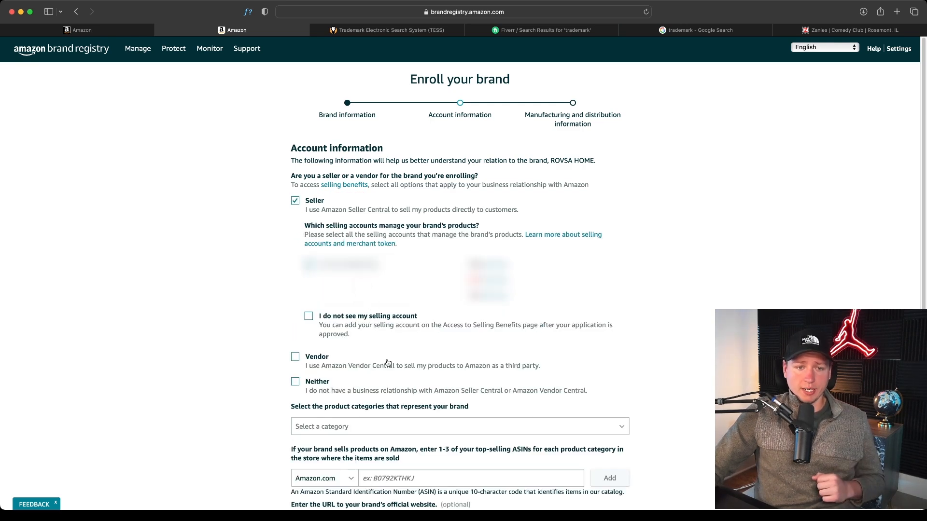
- Choose Home & Garden as the product category that represents the brand
scroll(327, 254, "down", 4)
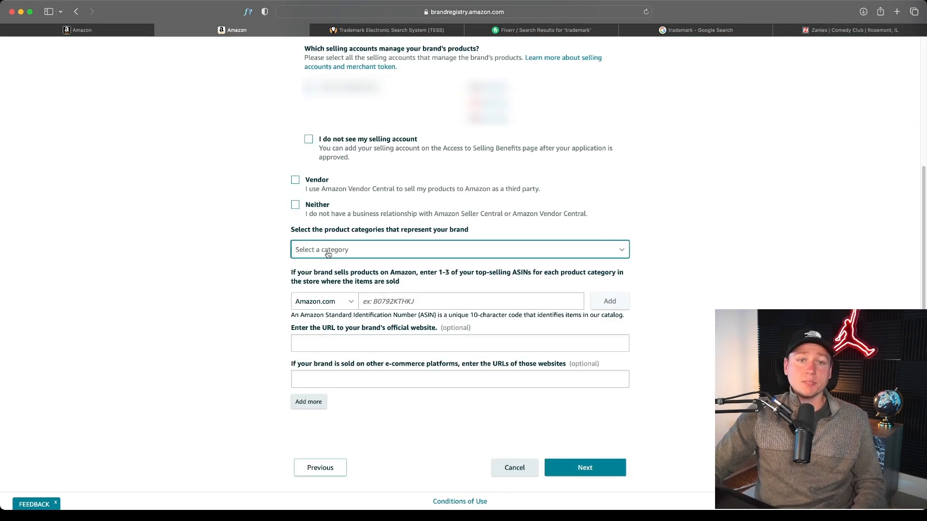
left_click(327, 250)
scroll(337, 328, "down", 4)
scroll(337, 330, "down", 3)
left_click(338, 321)
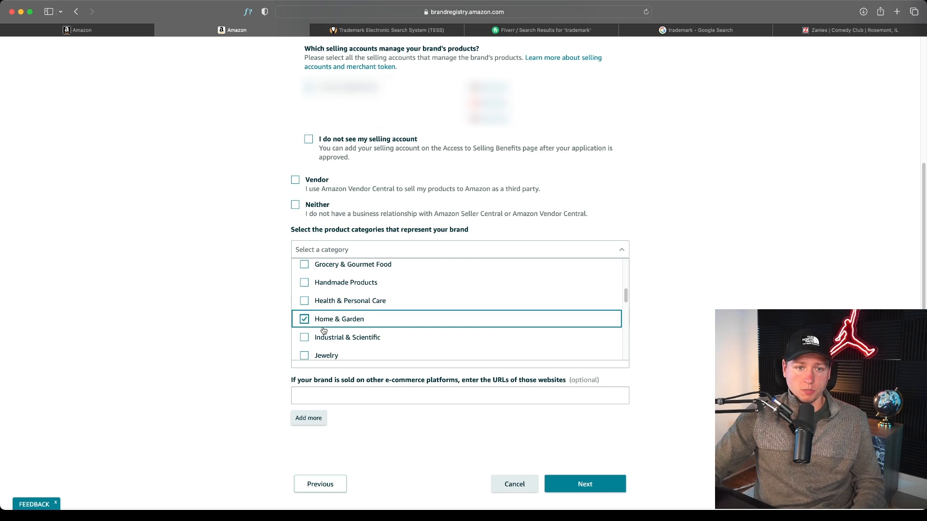
left_click(249, 328)
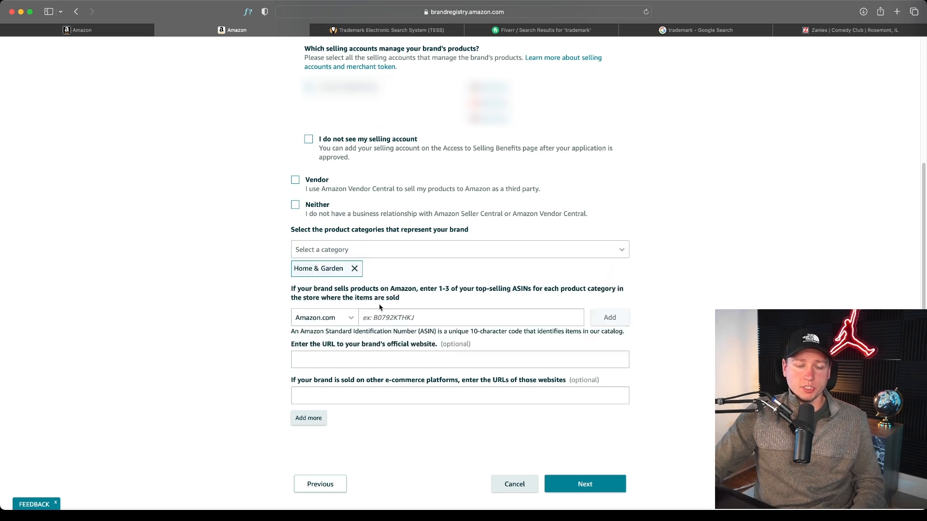
- Highlight the instruction to provide 1-3 top-selling ASINs per category, and open the Amazon.com ASIN for entry
scroll(379, 307, "down", 1)
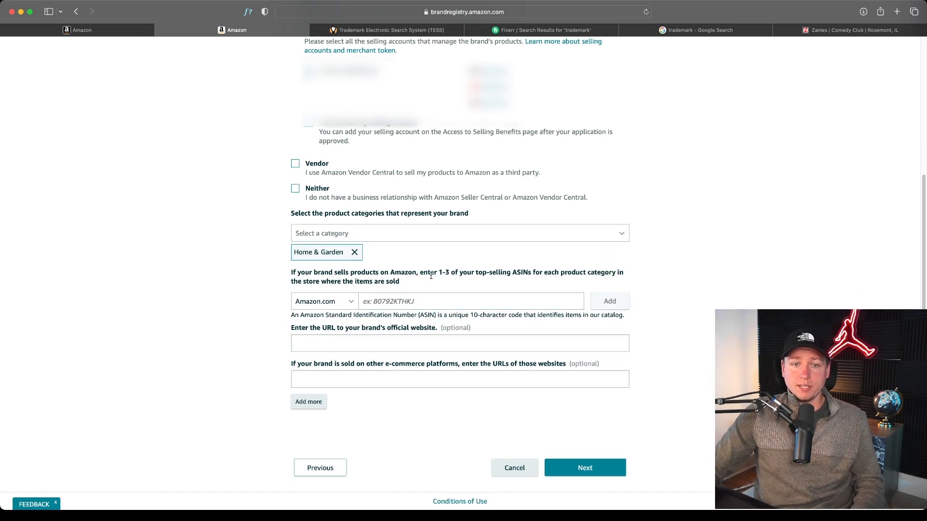
left_click_drag(442, 274, 516, 277)
left_click(412, 301)
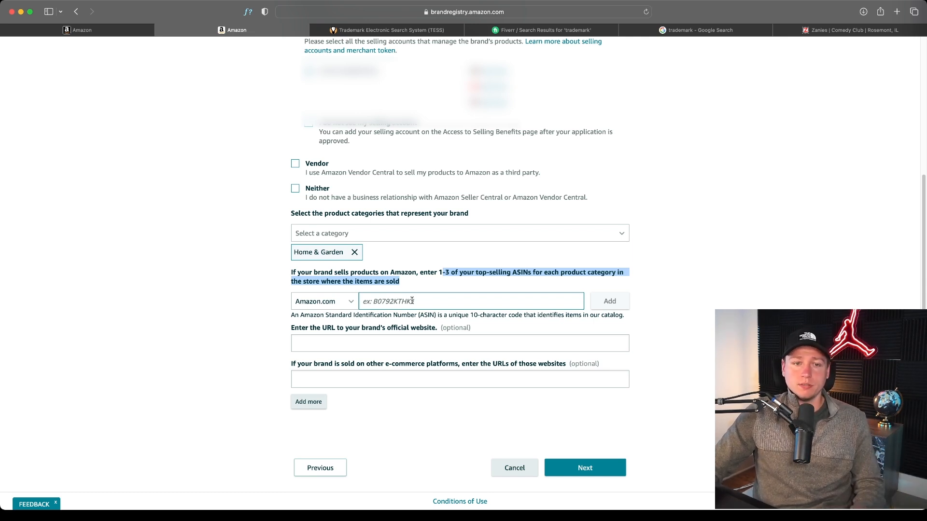
left_click(394, 299)
- Switch to the Panasonic cordless phone listing and highlight the ASIN portion of its web address
left_click(686, 30)
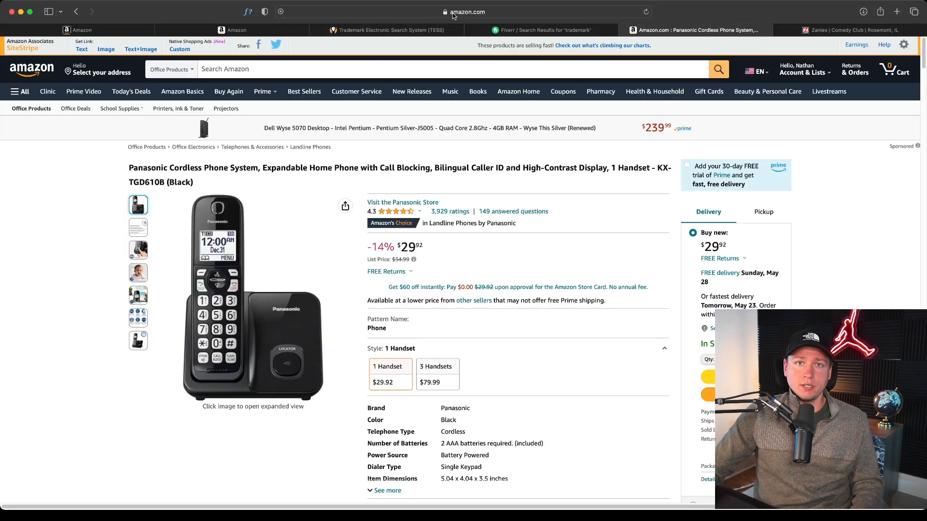
left_click(521, 12)
left_click_drag(523, 12, 563, 10)
left_click(50, 209)
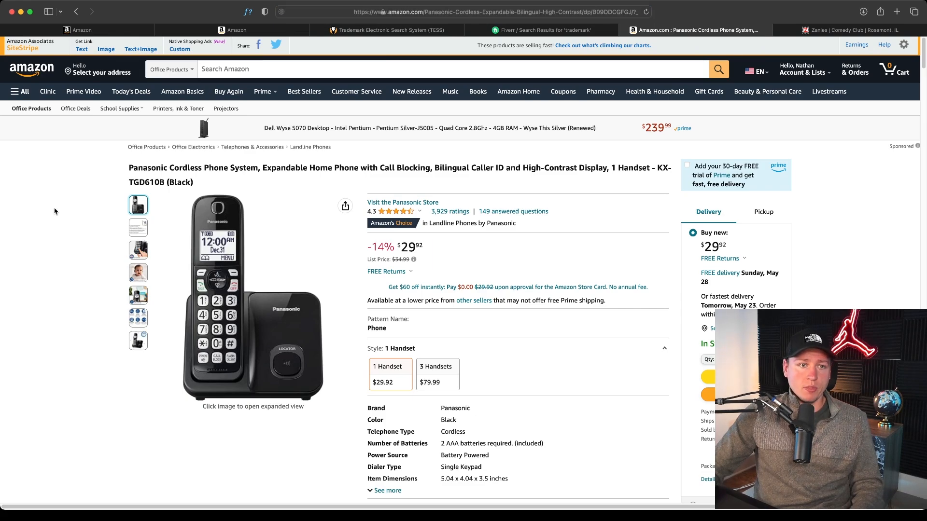
- Find the ASIN in the product information table of the Panasonic phone listing
scroll(381, 337, "down", 5)
scroll(380, 336, "down", 15)
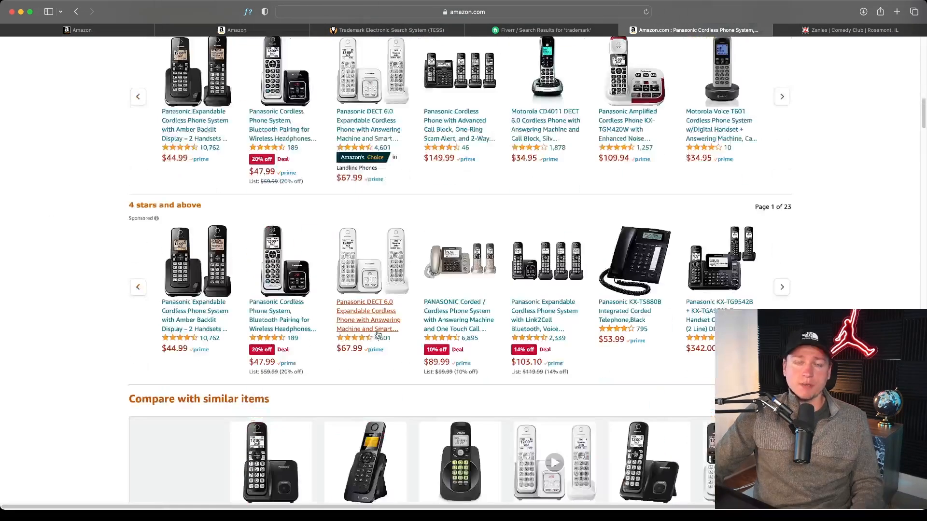
scroll(378, 334, "down", 20)
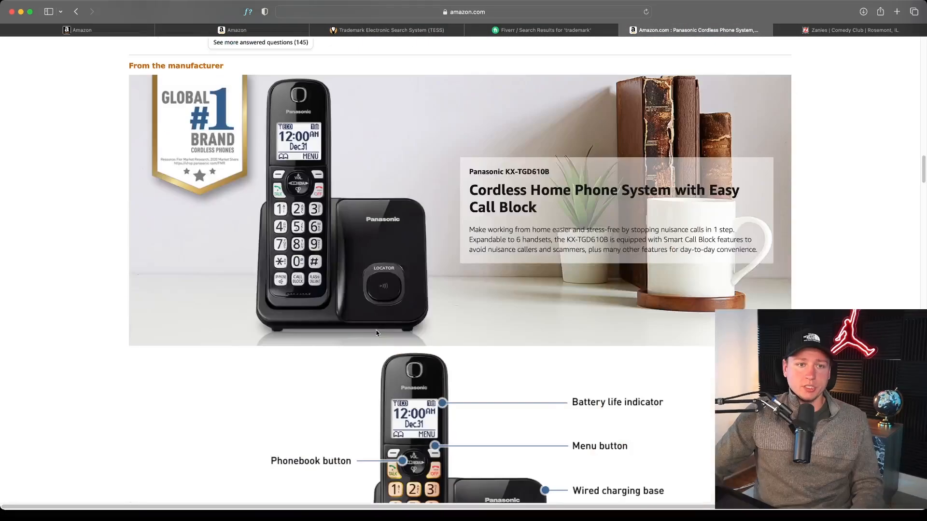
scroll(375, 332, "down", 5)
scroll(376, 332, "up", 3)
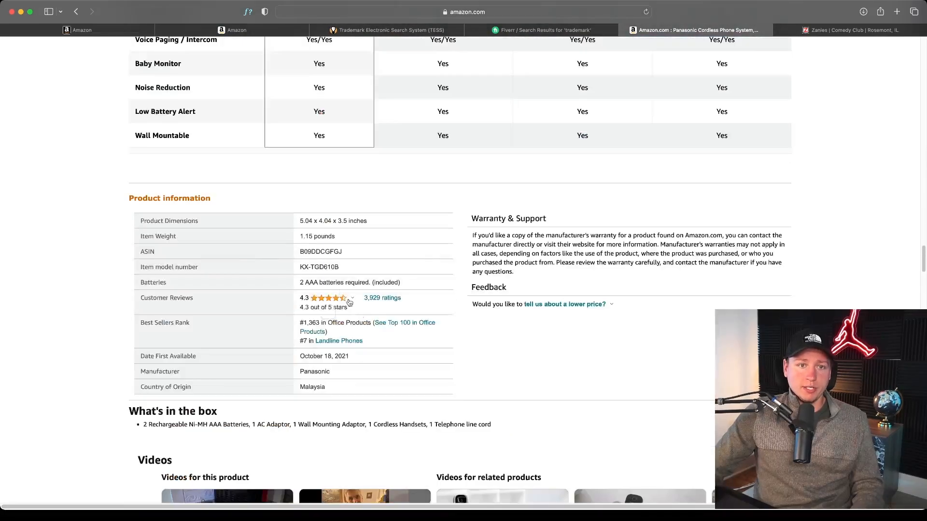
- Highlight the ASIN in the phone's product information, and return to the enrollment form's URL field for other e-commerce platforms
left_click_drag(342, 252, 307, 250)
key("super+2")
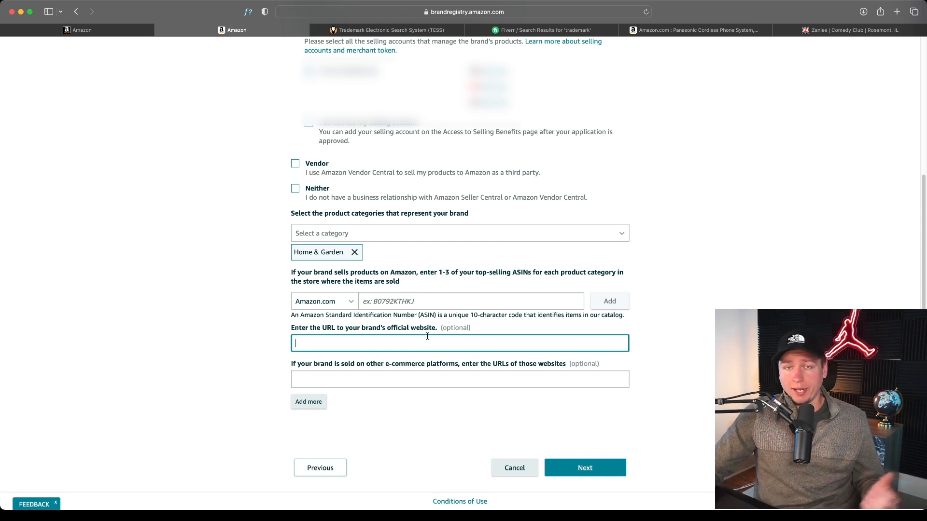
left_click(343, 381)
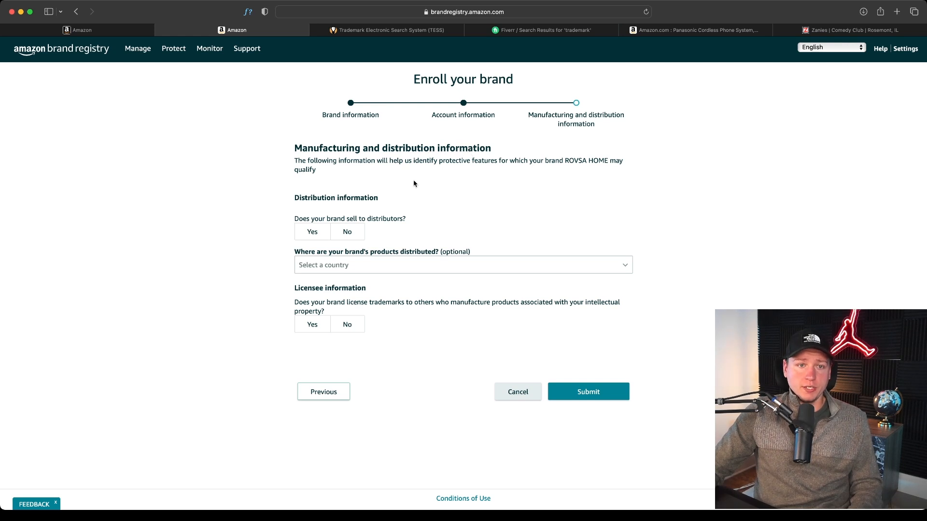
- Answer No to selling to distributors and No to licensing trademarks to others who manufacture associated products
left_click(351, 233)
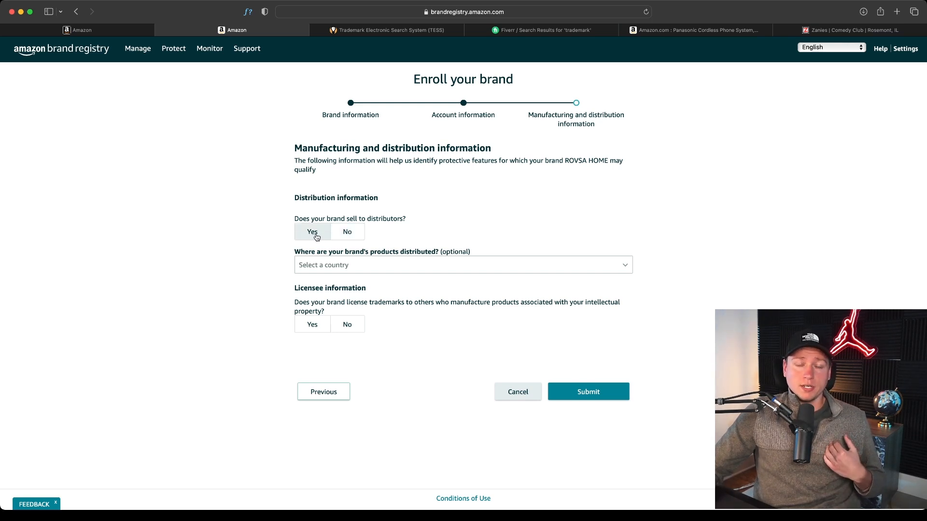
left_click(344, 233)
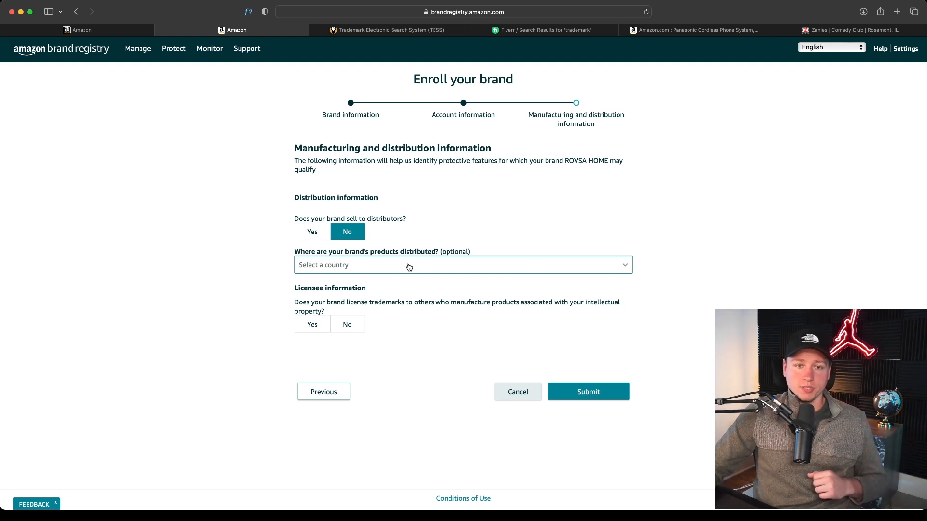
left_click_drag(299, 288, 356, 291)
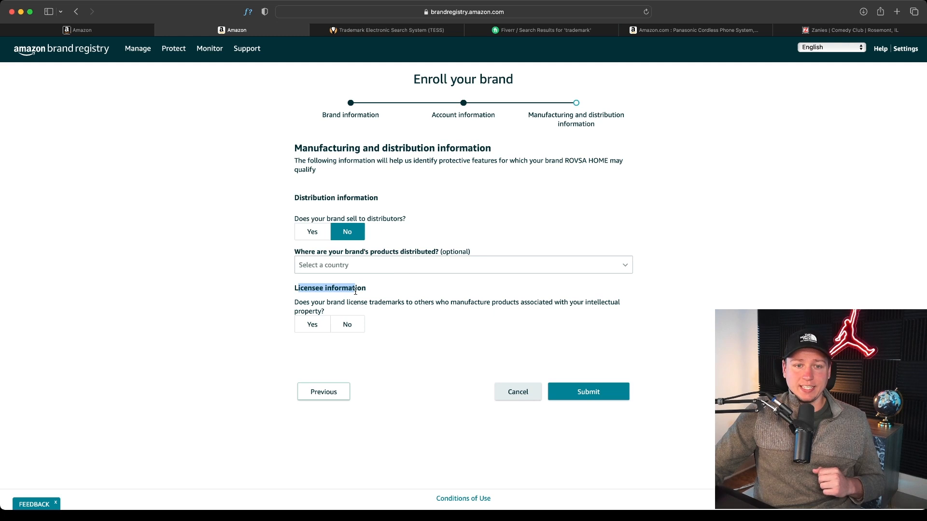
left_click(364, 305)
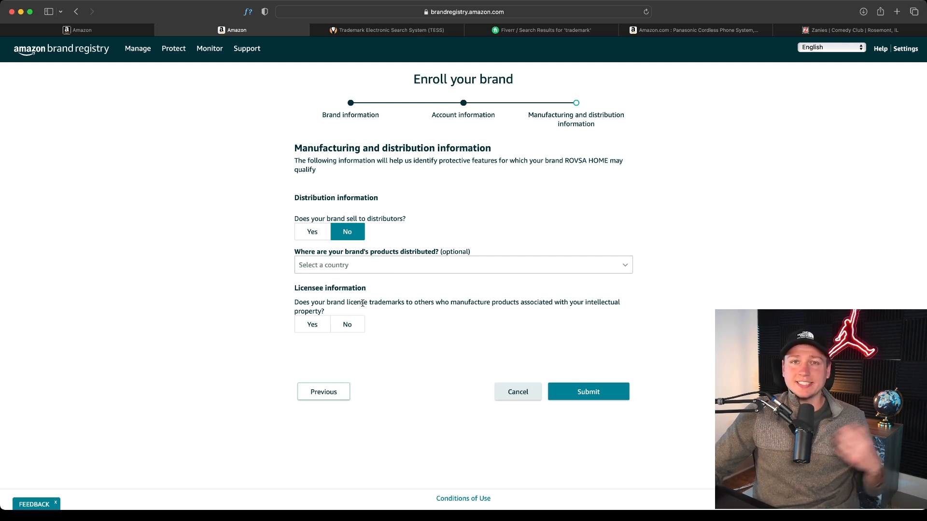
left_click(350, 329)
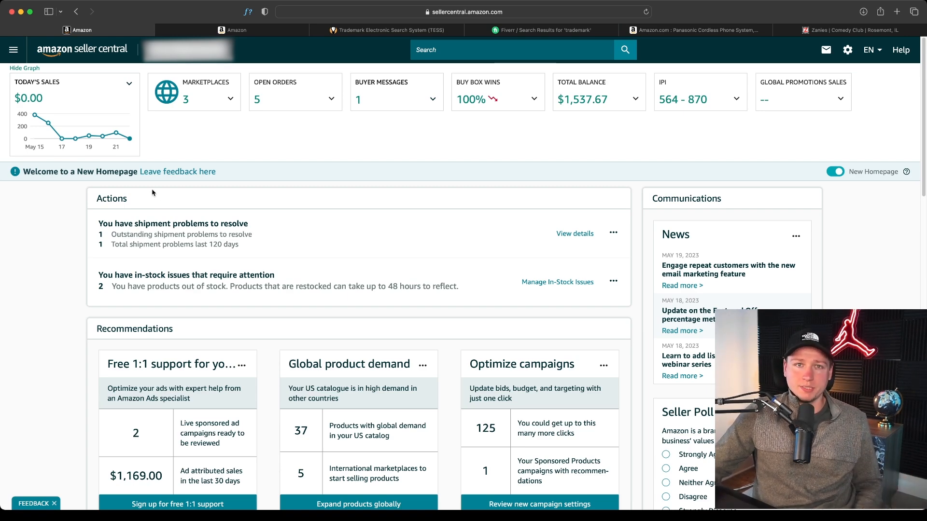
- Examine the Advertising, Stores, Reports and Brands options offered in Seller Central's main navigation
left_click(13, 49)
mouse_move(36, 184)
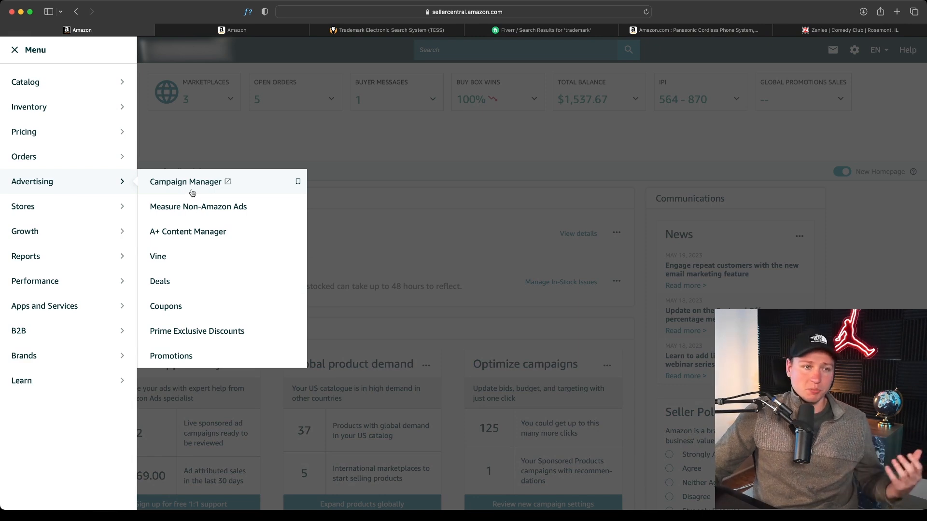
mouse_move(97, 213)
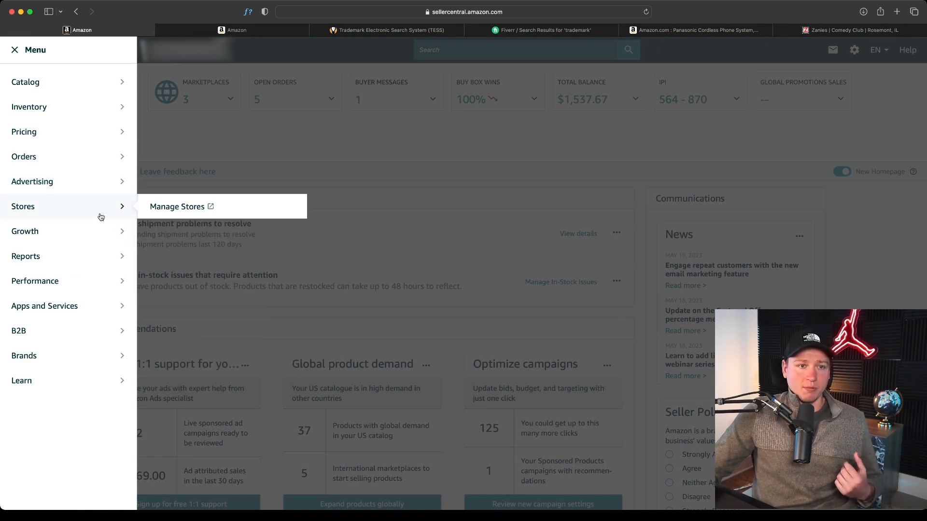
mouse_move(77, 255)
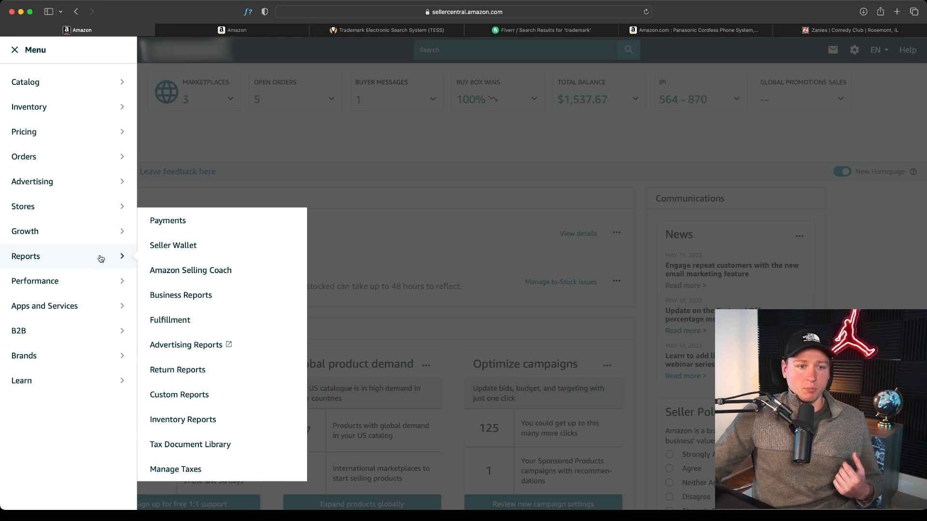
mouse_move(41, 362)
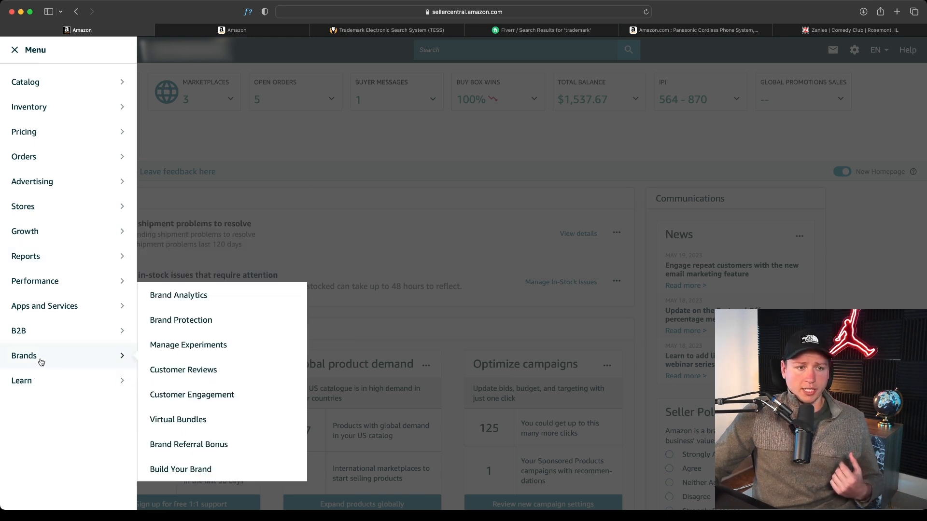